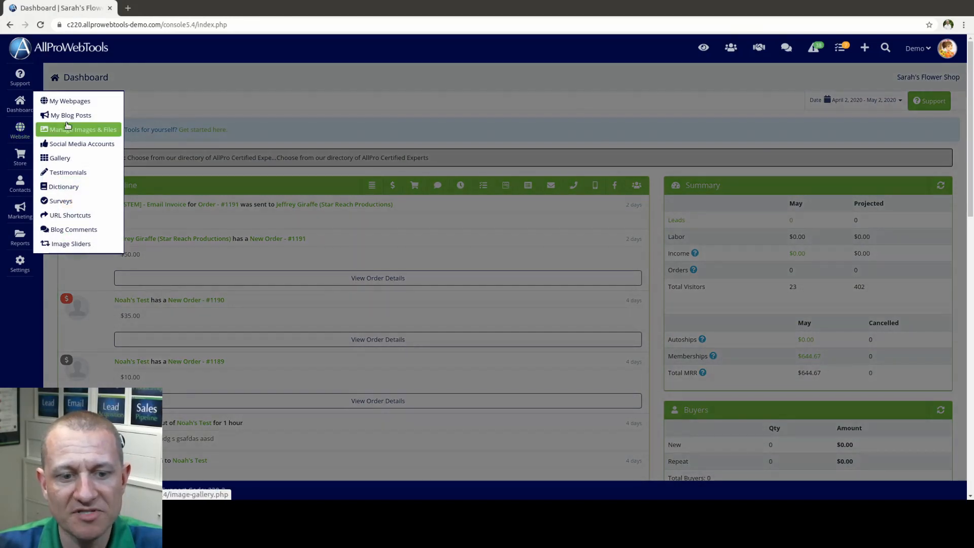
Step: Create a new webpage named "mytest" and open its content area for editing in the TinyMCE editor
{"action": "left_click", "coordinate": [75, 101]}
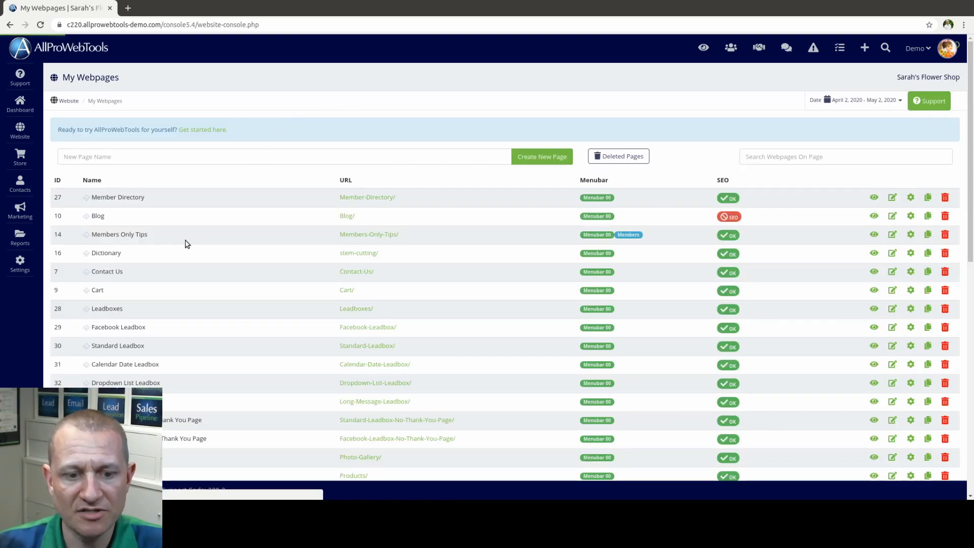
{"action": "left_click", "coordinate": [189, 159]}
{"action": "type", "text": "my"}
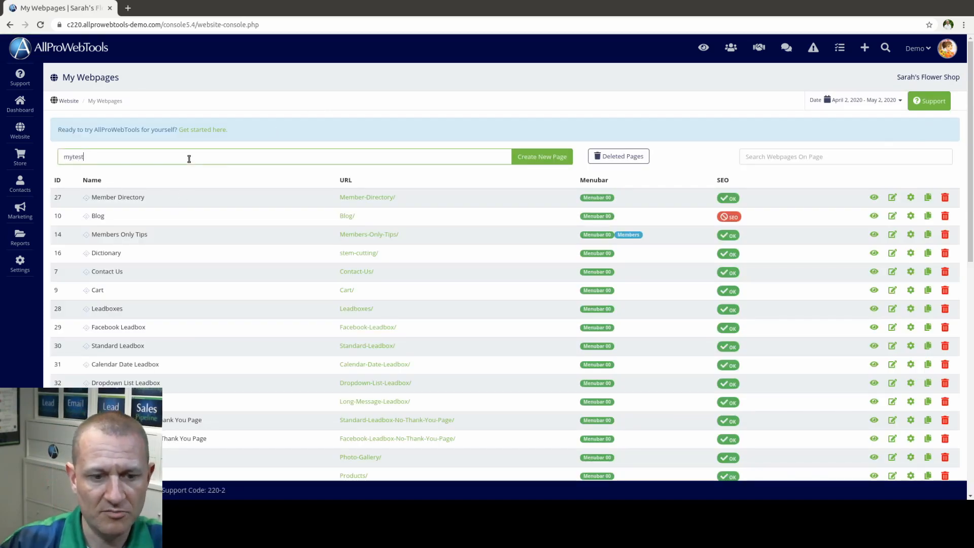
{"action": "type", "text": "test"}
{"action": "left_click", "coordinate": [544, 158]}
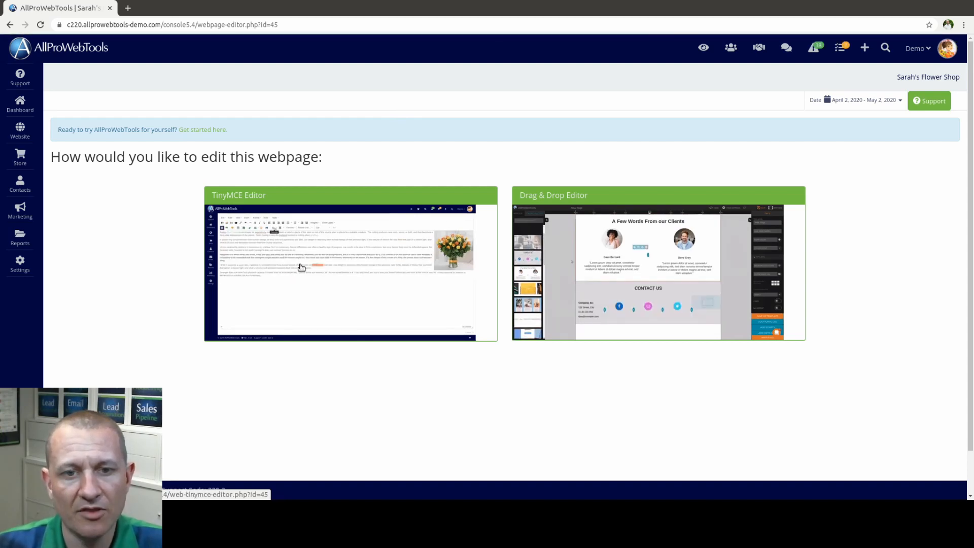
{"action": "left_click", "coordinate": [331, 251]}
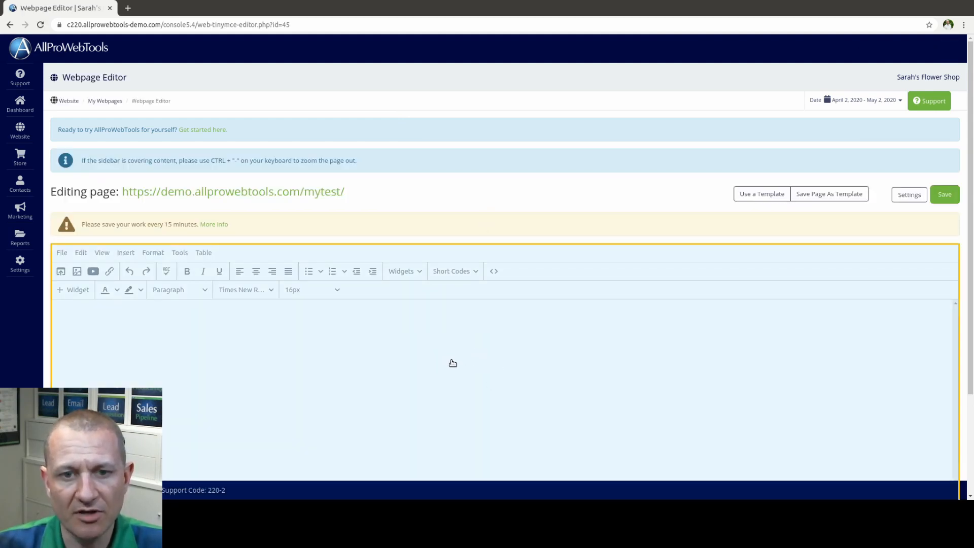
{"action": "left_click", "coordinate": [453, 364]}
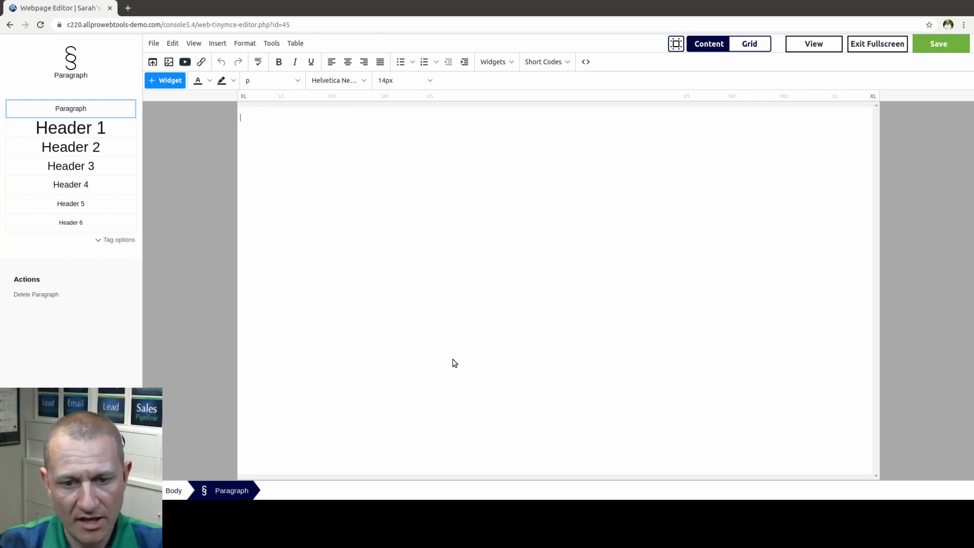
{"action": "key", "text": "ctrl+plus"}
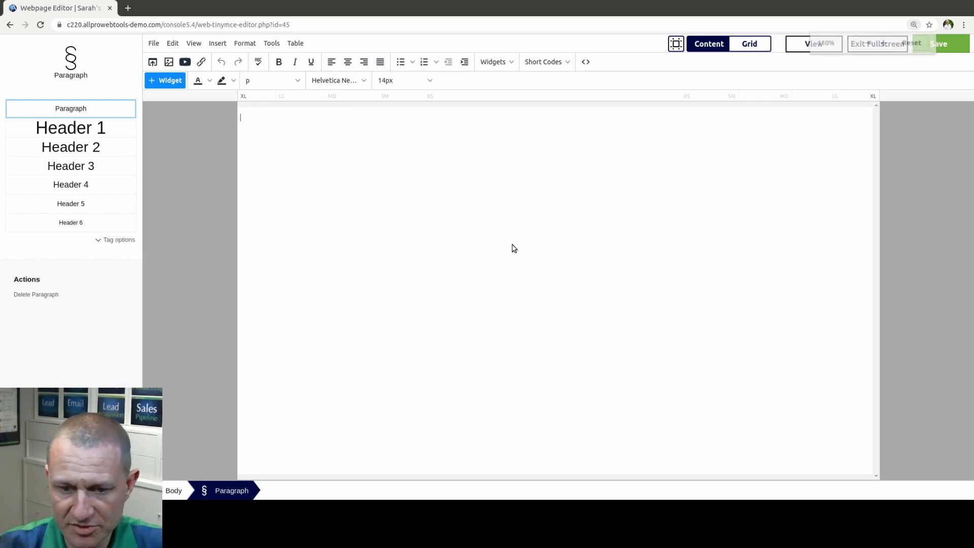
{"action": "key", "text": "ctrl+plus"}
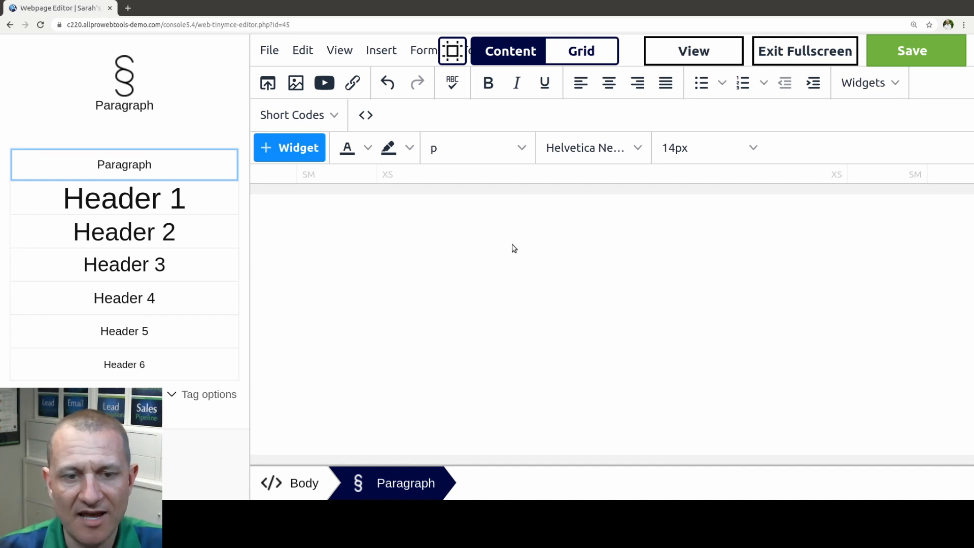
{"action": "key", "text": "ctrl+minus"}
{"action": "key", "text": "ctrl+minus"}
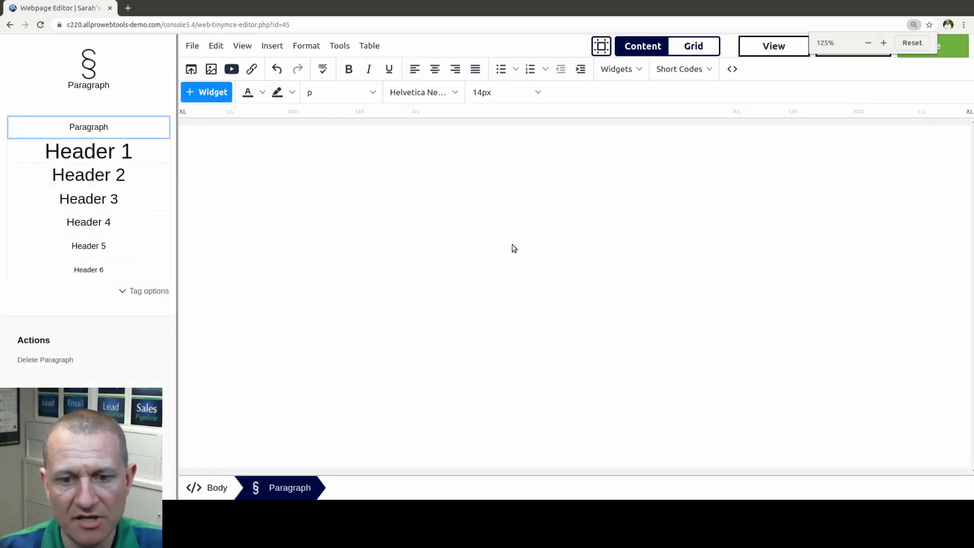
{"action": "key", "text": "ctrl+minus"}
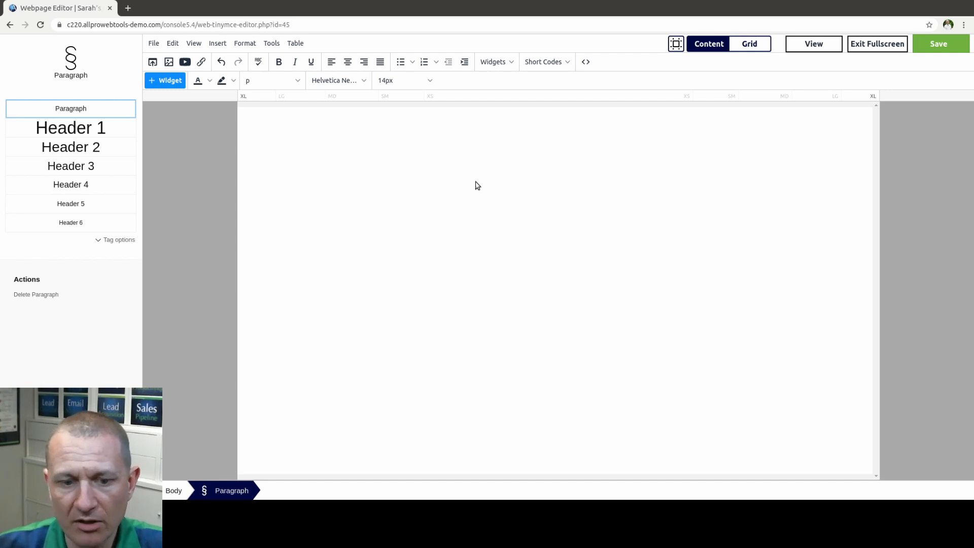
Step: Switch to grid mode and add a section from the Headers block template "Vestibulum at odio quis est blandit faucibus"
{"action": "left_click", "coordinate": [748, 45]}
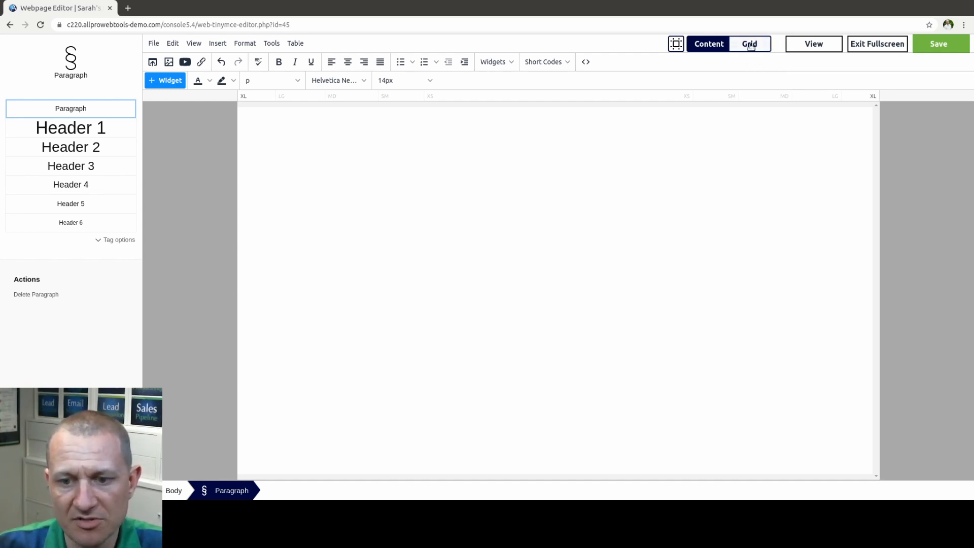
{"action": "left_click", "coordinate": [751, 46]}
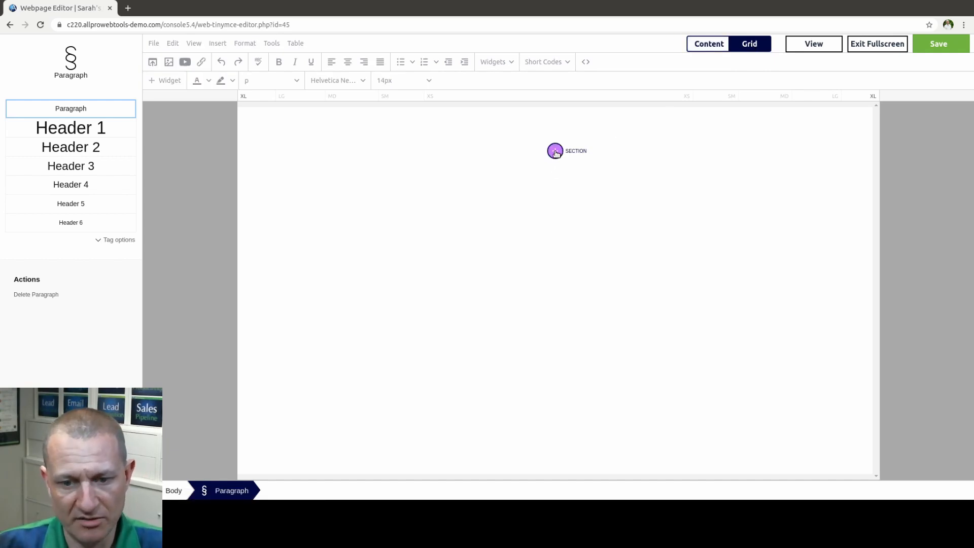
{"action": "left_click", "coordinate": [555, 152]}
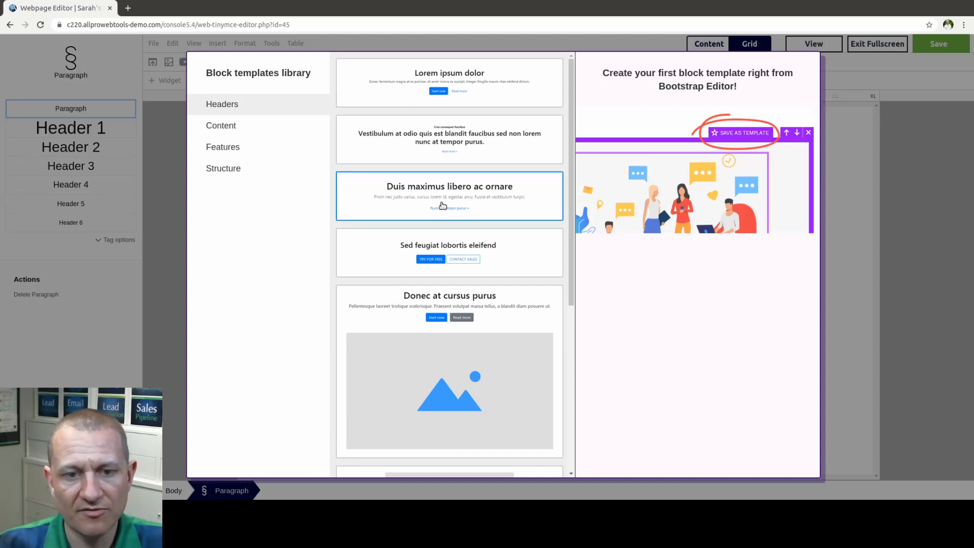
{"action": "scroll", "coordinate": [441, 256], "scroll_direction": "down", "scroll_amount": 4}
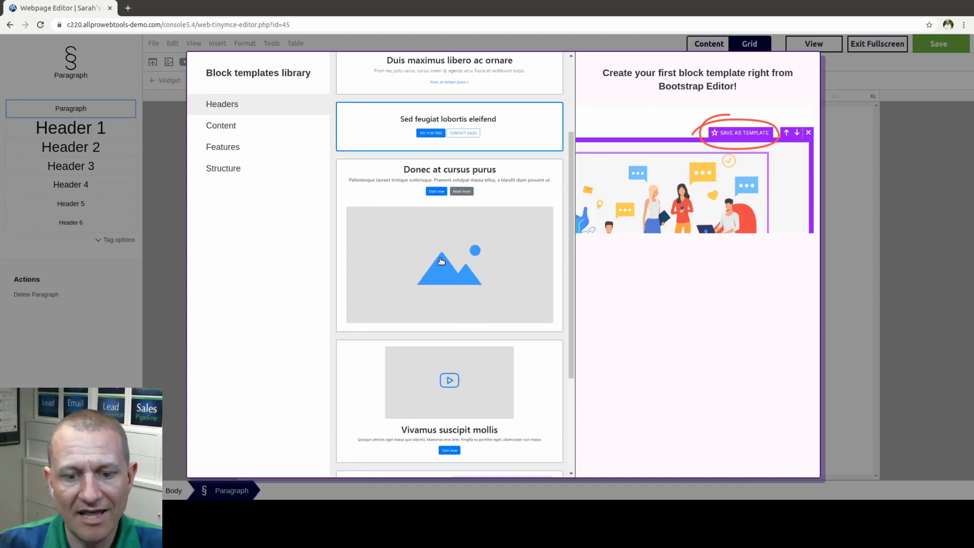
{"action": "scroll", "coordinate": [442, 261], "scroll_direction": "down", "scroll_amount": 1}
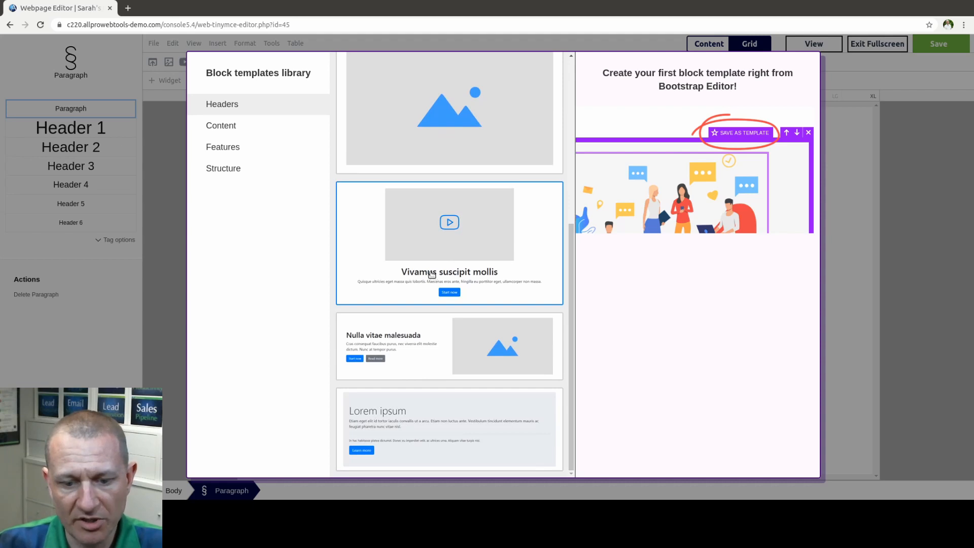
{"action": "scroll", "coordinate": [419, 208], "scroll_direction": "up", "scroll_amount": 5}
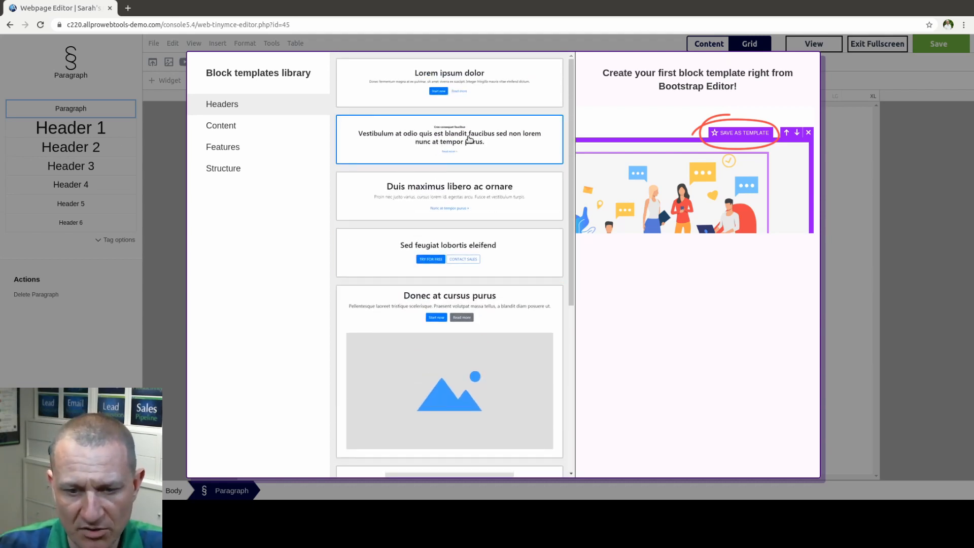
{"action": "left_click", "coordinate": [470, 140]}
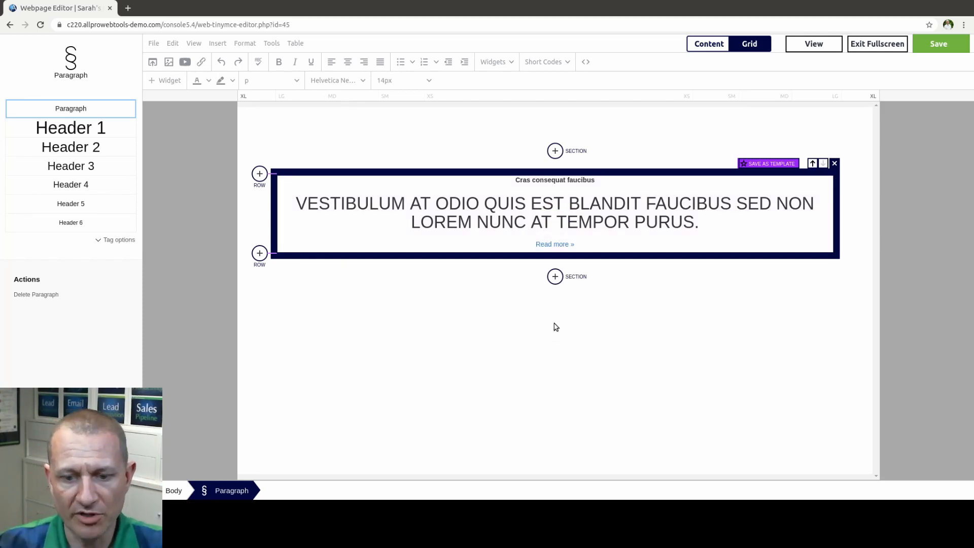
Step: Add a section below the heading section using the "Vivamus suscipit mollis" video template from Headers
{"action": "left_click", "coordinate": [555, 278]}
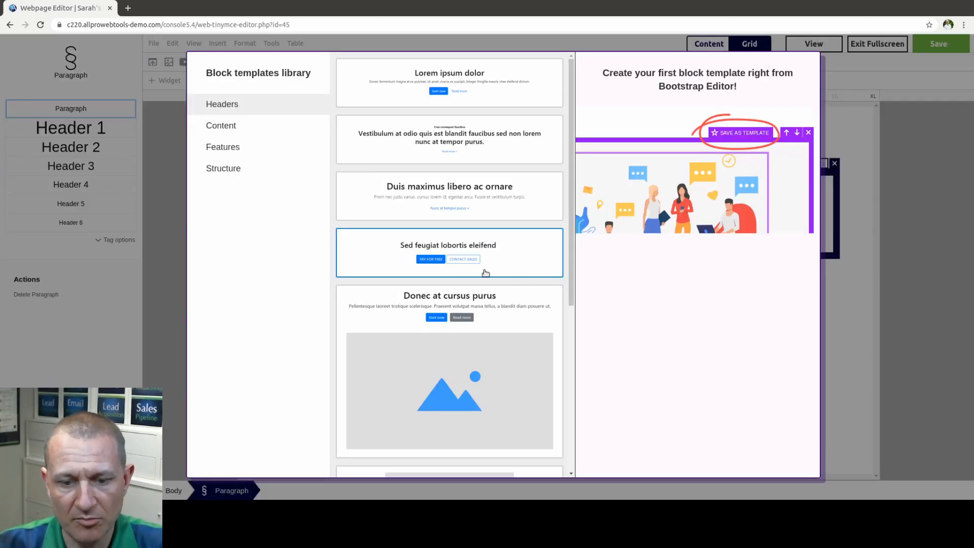
{"action": "scroll", "coordinate": [446, 301], "scroll_direction": "down", "scroll_amount": 5}
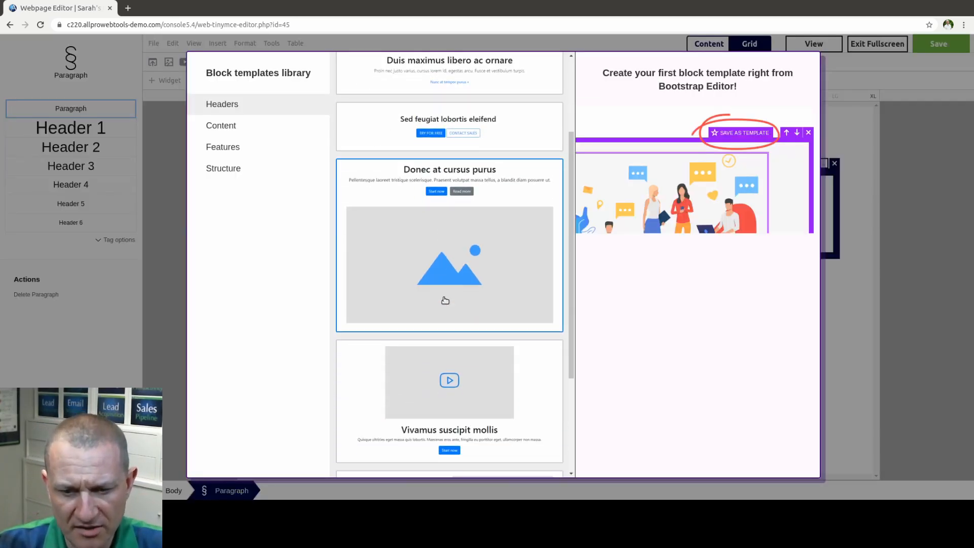
{"action": "left_click", "coordinate": [480, 263]}
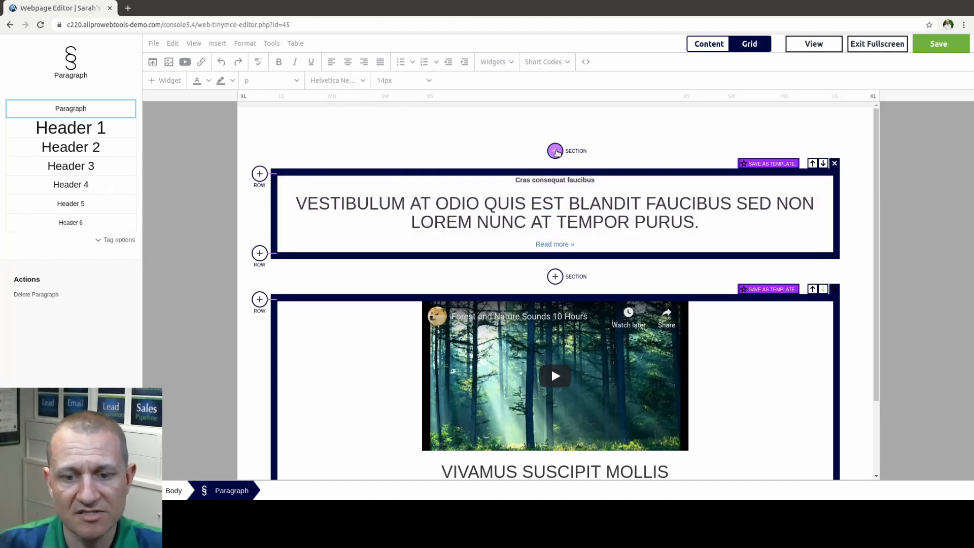
Step: Add a section above the existing ones using the Content block template with a single line of text on a dark banner
{"action": "left_click", "coordinate": [557, 152]}
{"action": "left_click", "coordinate": [222, 147]}
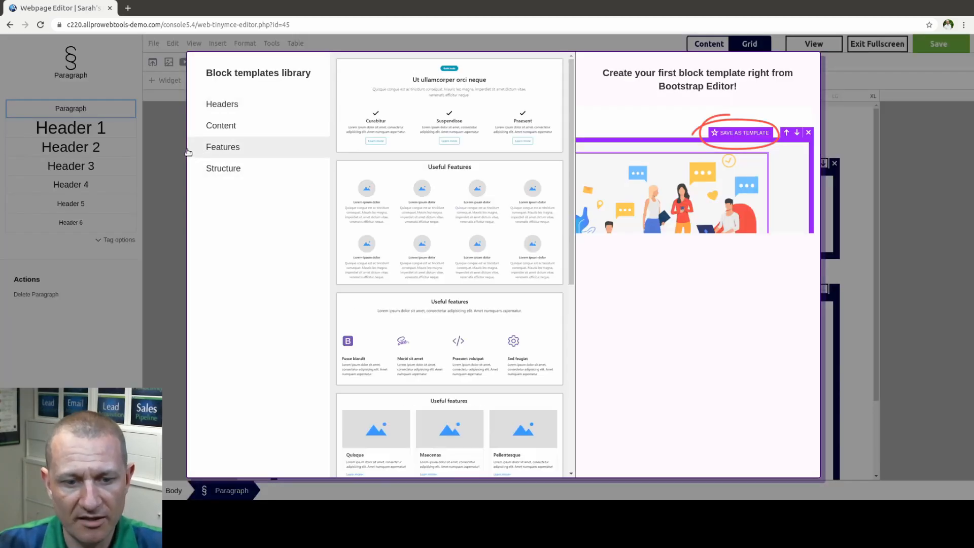
{"action": "left_click", "coordinate": [223, 122]}
{"action": "left_click", "coordinate": [221, 105]}
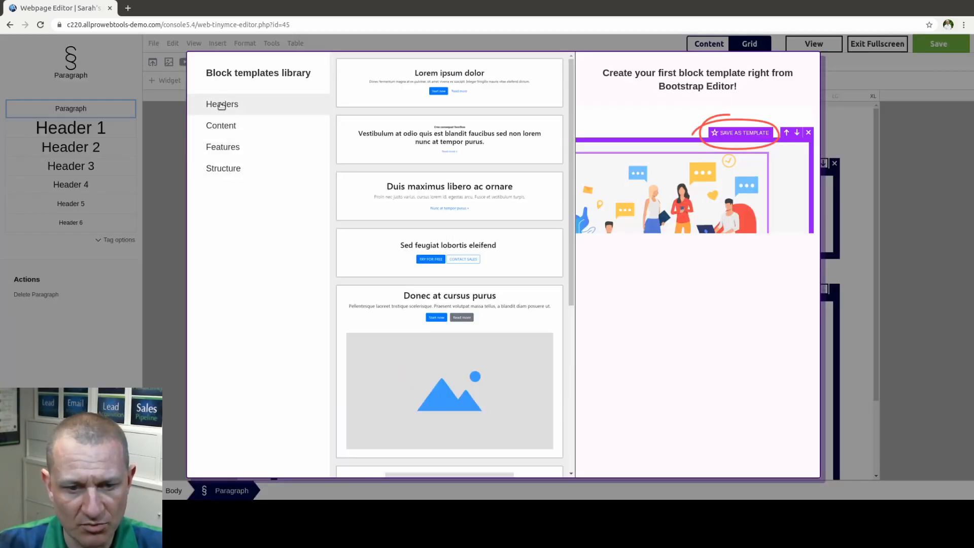
{"action": "left_click", "coordinate": [221, 125]}
{"action": "left_click", "coordinate": [223, 104]}
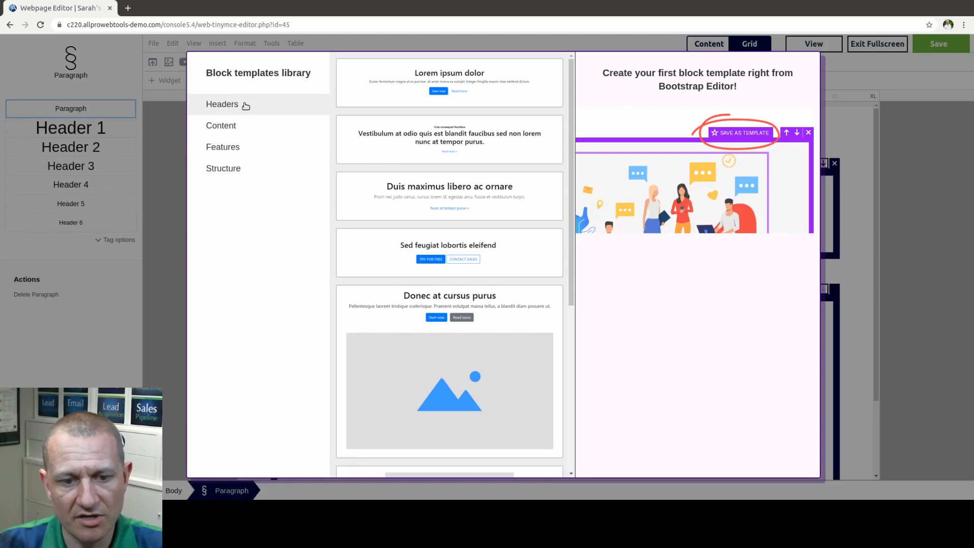
{"action": "left_click", "coordinate": [226, 130]}
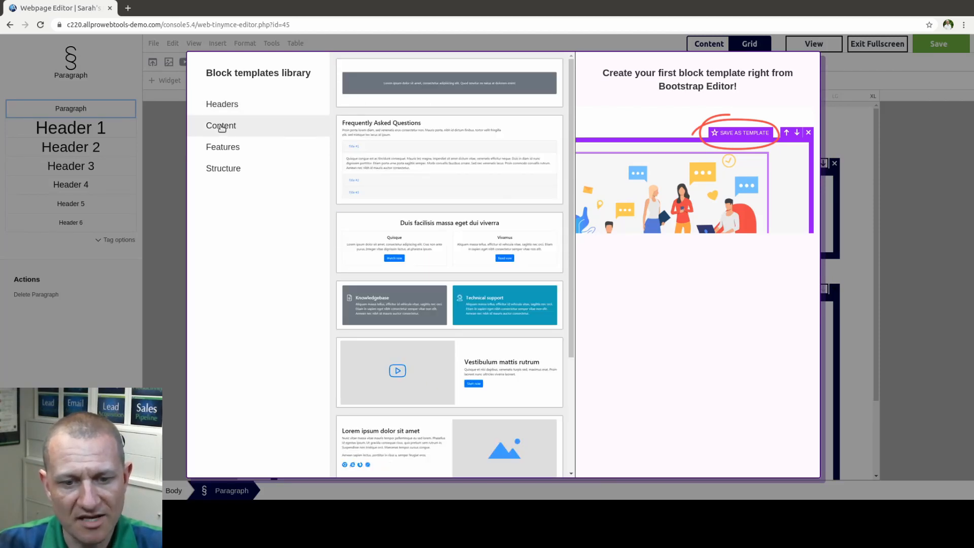
{"action": "left_click", "coordinate": [447, 82]}
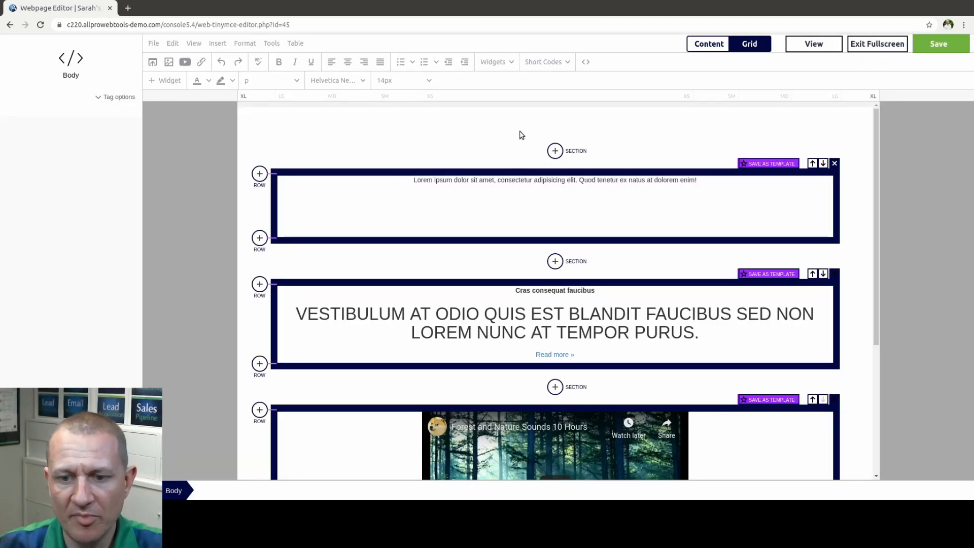
Step: Return to content mode and replace the "Lorem ipsum" paragraph in the first section with "My Title"
{"action": "left_click", "coordinate": [706, 46]}
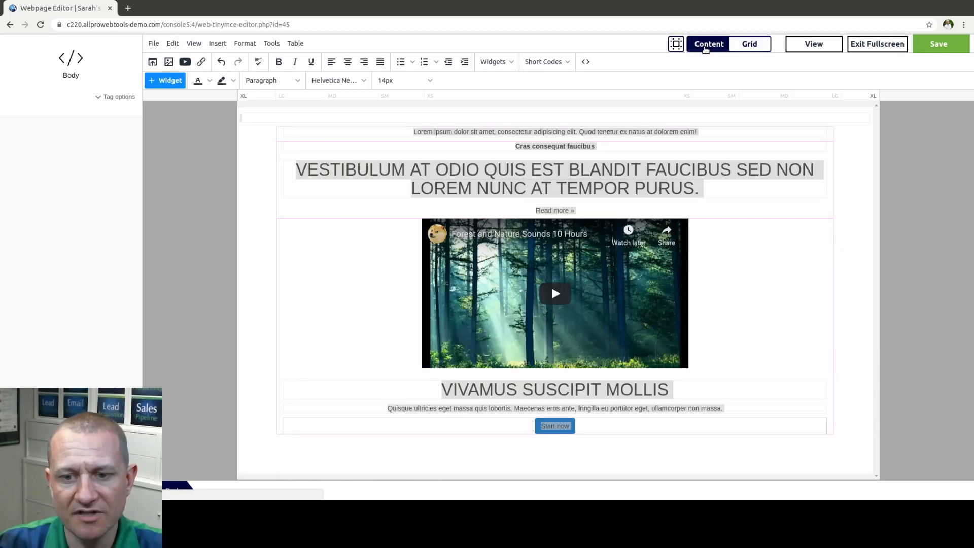
{"action": "left_click", "coordinate": [565, 168]}
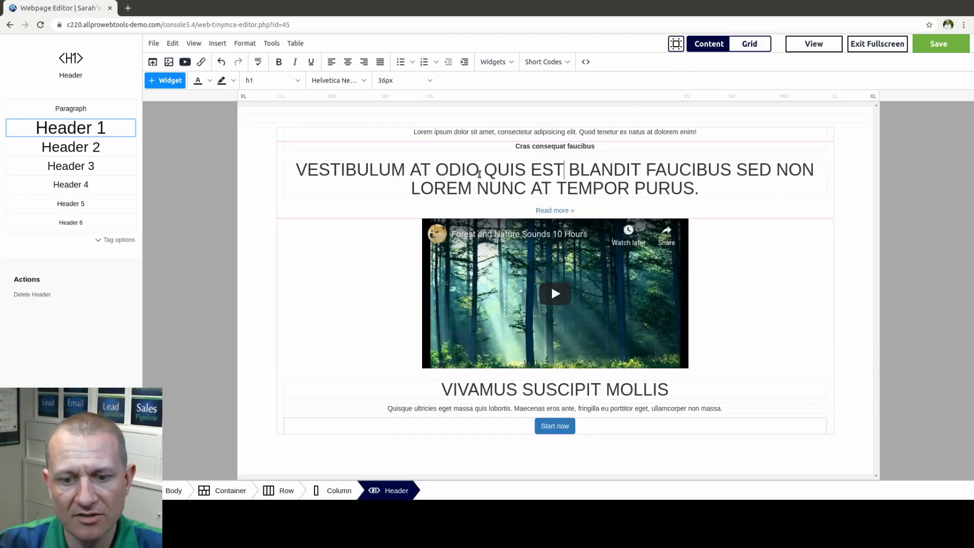
{"action": "left_click", "coordinate": [485, 170]}
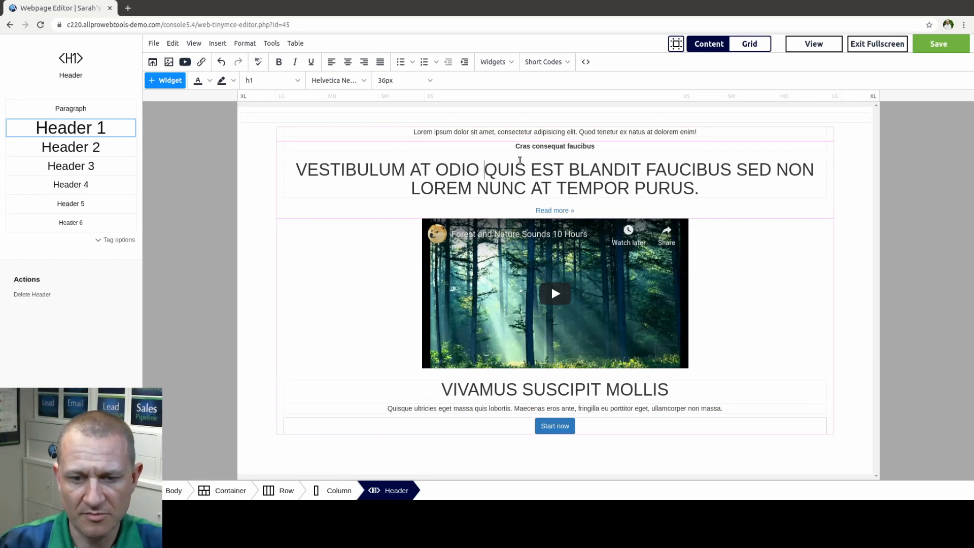
{"action": "left_click", "coordinate": [554, 132]}
{"action": "triple_click", "coordinate": [553, 132]}
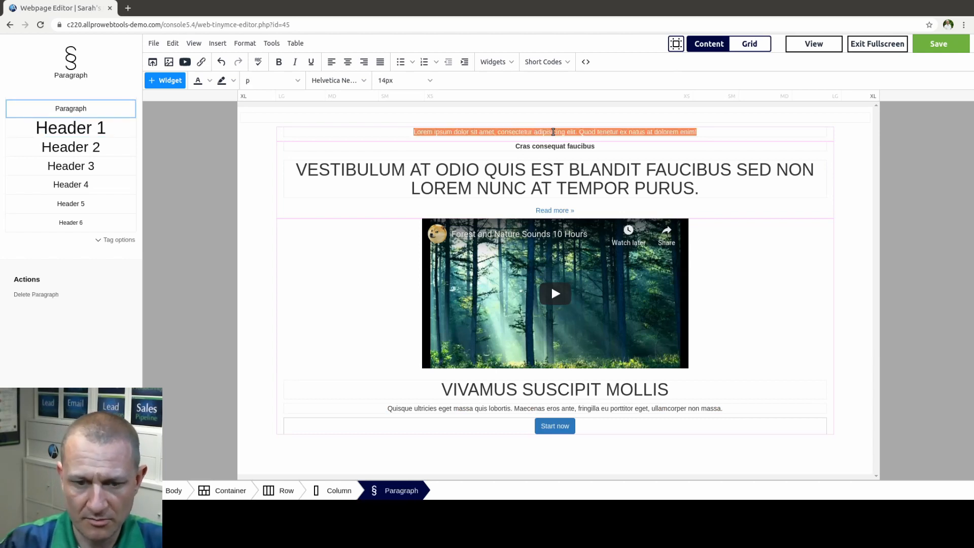
{"action": "type", "text": "My Title"}
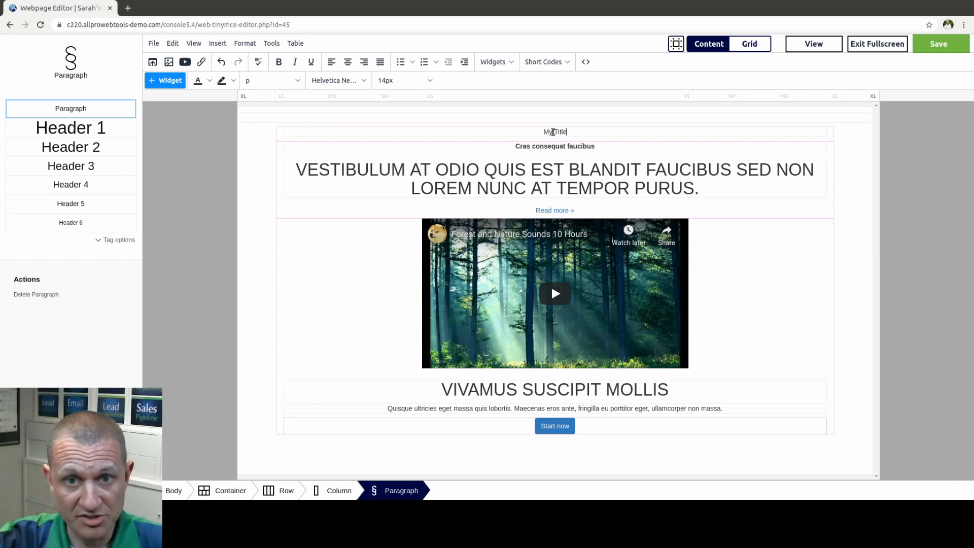
Step: Format the "My Title" paragraph as an H1 header
{"action": "triple_click", "coordinate": [553, 132]}
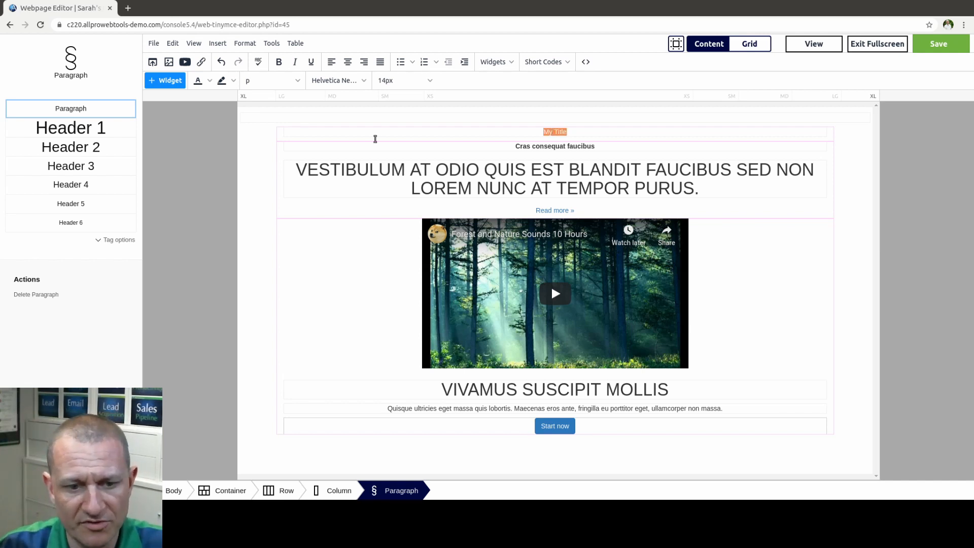
{"action": "left_click", "coordinate": [293, 81]}
{"action": "mouse_move", "coordinate": [273, 100]}
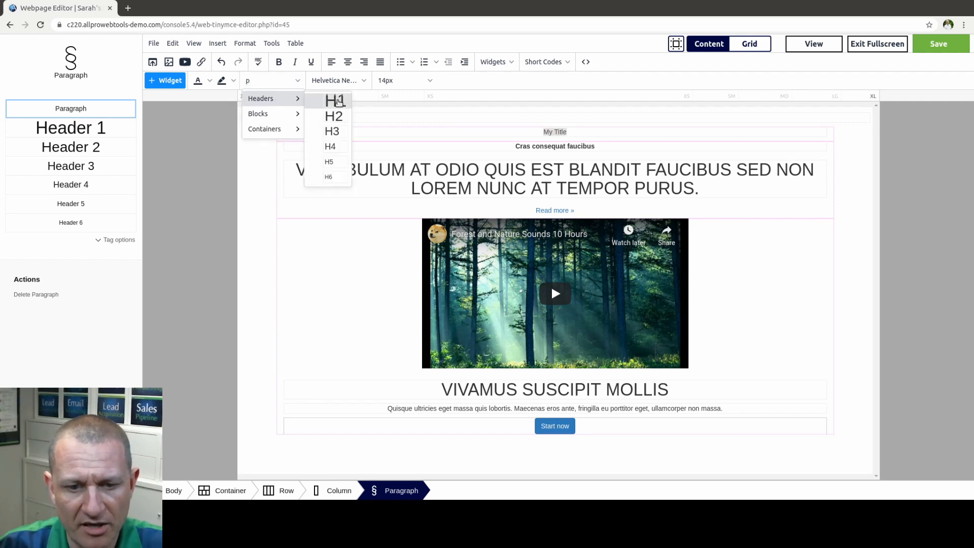
{"action": "left_click", "coordinate": [339, 102]}
{"action": "left_click", "coordinate": [452, 223]}
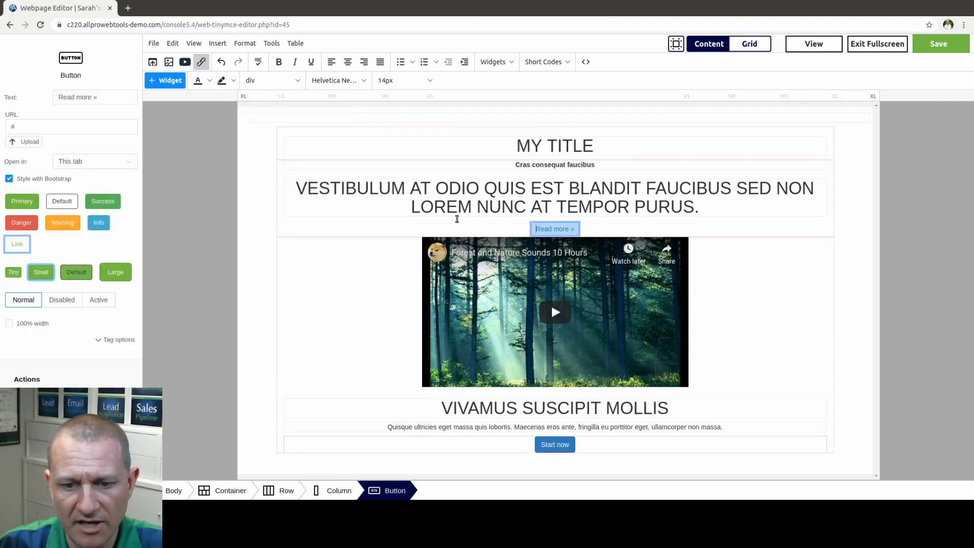
Step: Colour the "MY TITLE" heading text dark purple
{"action": "left_click", "coordinate": [553, 144]}
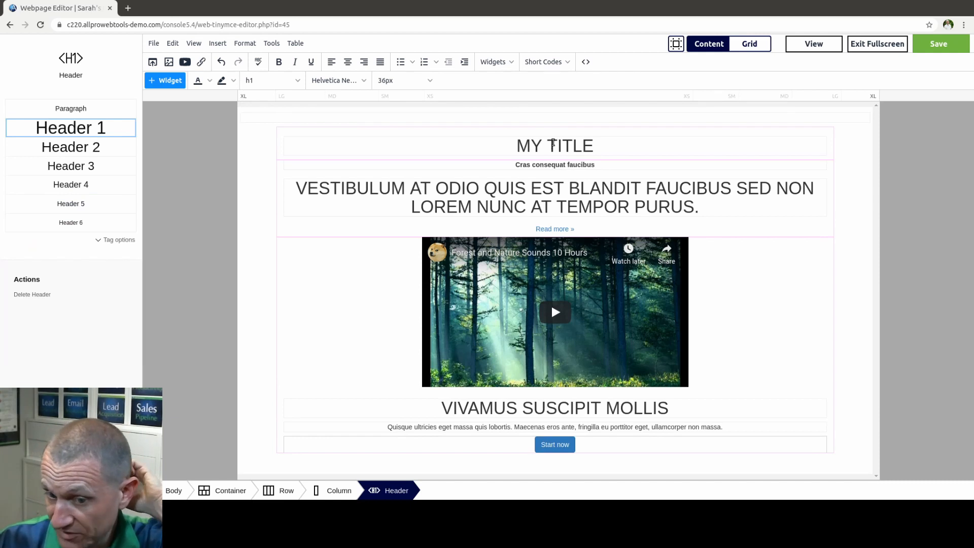
{"action": "key", "text": "ctrl+a"}
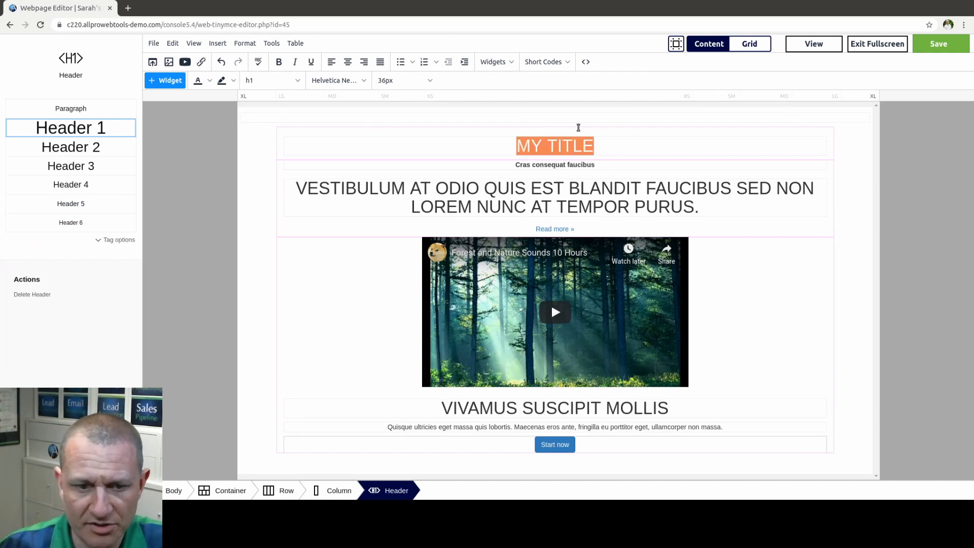
{"action": "left_click", "coordinate": [210, 81]}
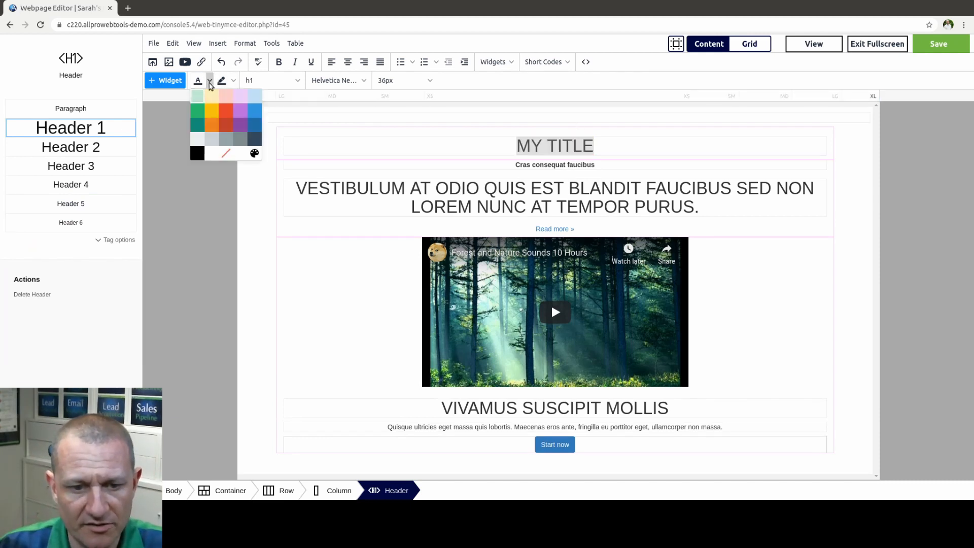
{"action": "left_click", "coordinate": [241, 125]}
{"action": "left_click", "coordinate": [406, 177]}
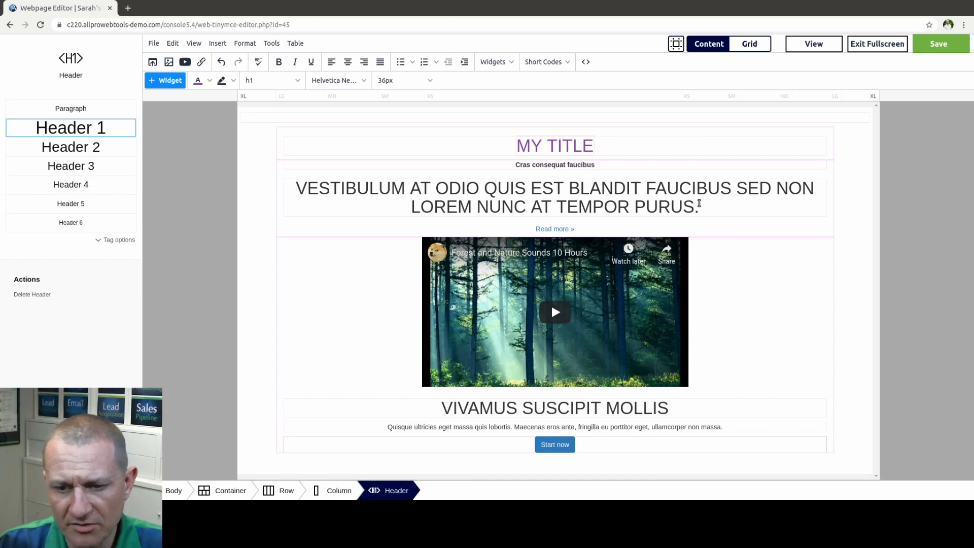
Step: Replace the "Vestibulum at odio" heading text with "THIS IS MY MESSAGE"
{"action": "left_click_drag", "start_coordinate": [703, 204], "coordinate": [301, 189]}
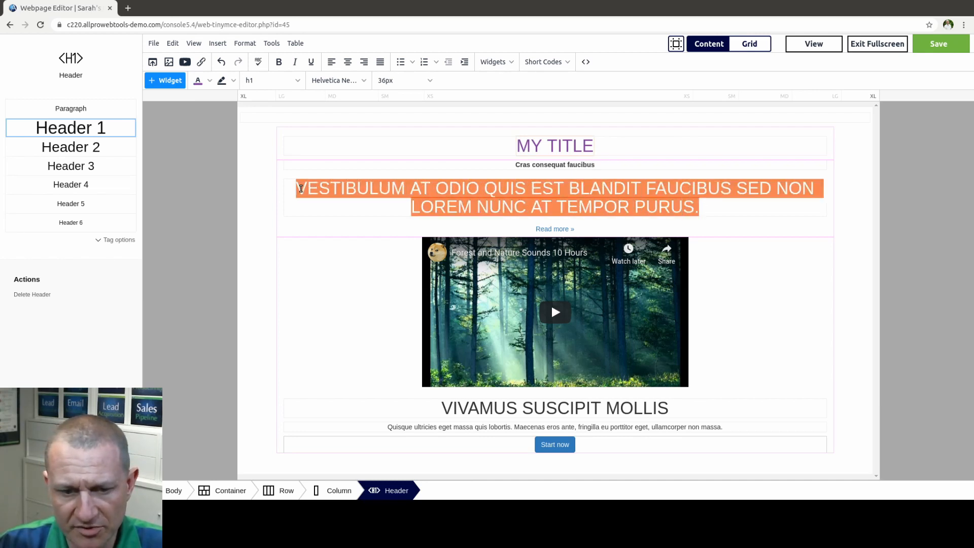
{"action": "type", "text": "THIS IS"}
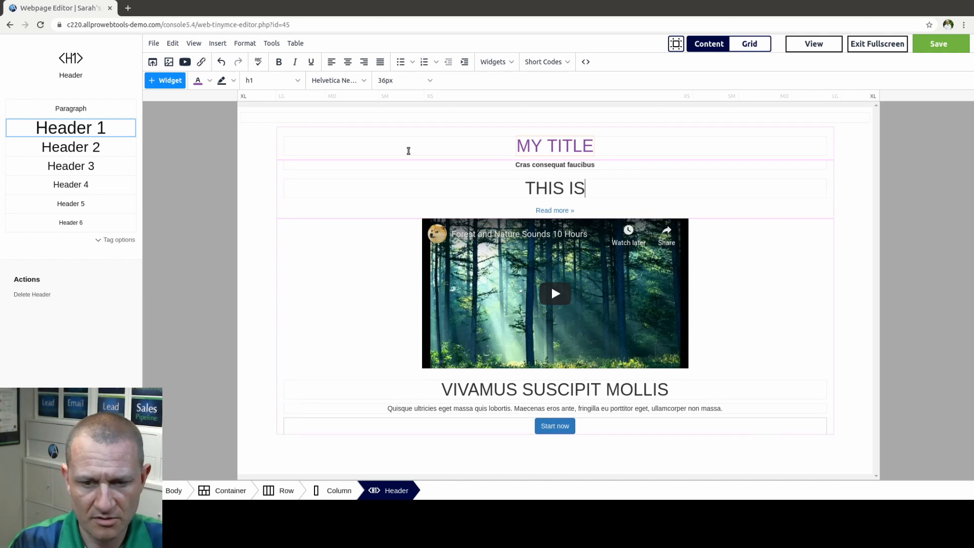
{"action": "type", "text": " MY MESSAGE"}
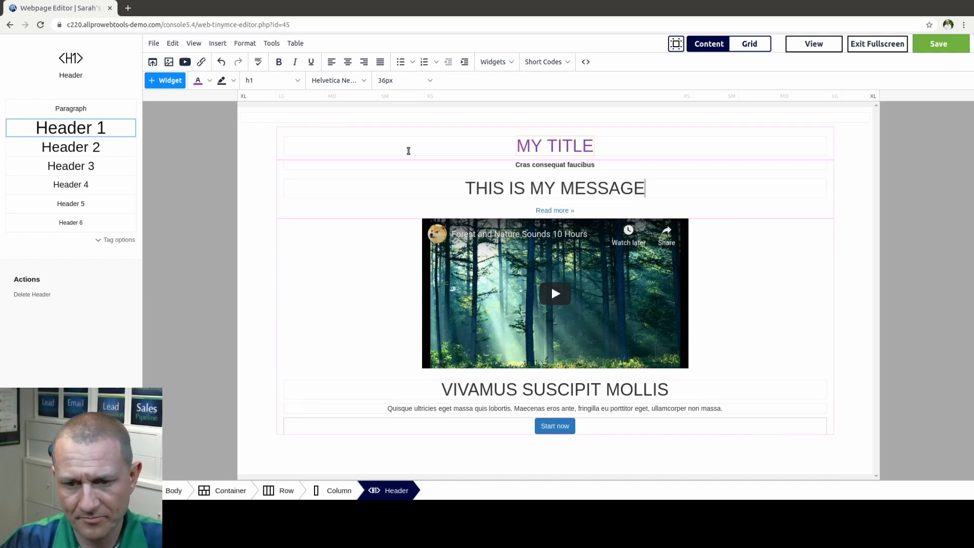
Step: Format the "THIS IS MY MESSAGE" heading as an H3 header
{"action": "key", "text": "shift+Home"}
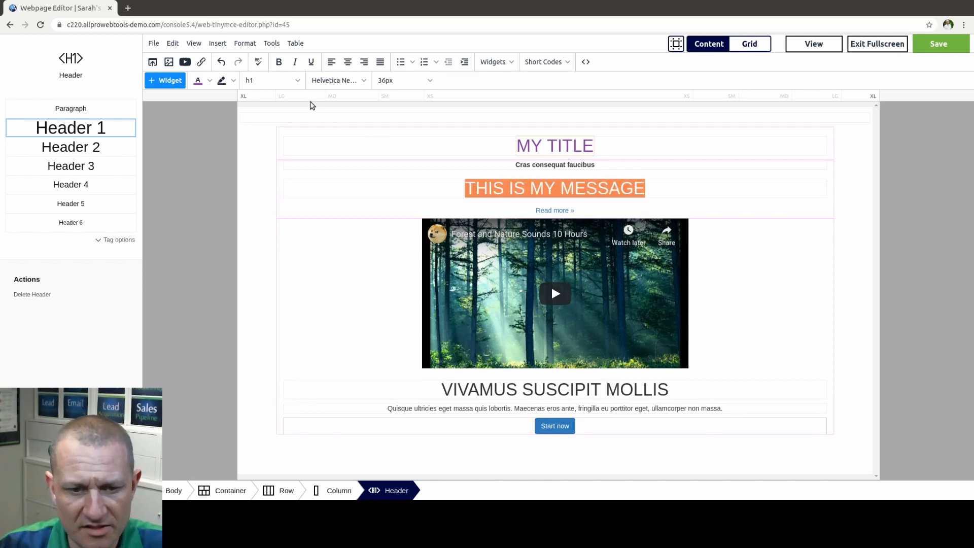
{"action": "left_click", "coordinate": [294, 83]}
{"action": "mouse_move", "coordinate": [285, 98]}
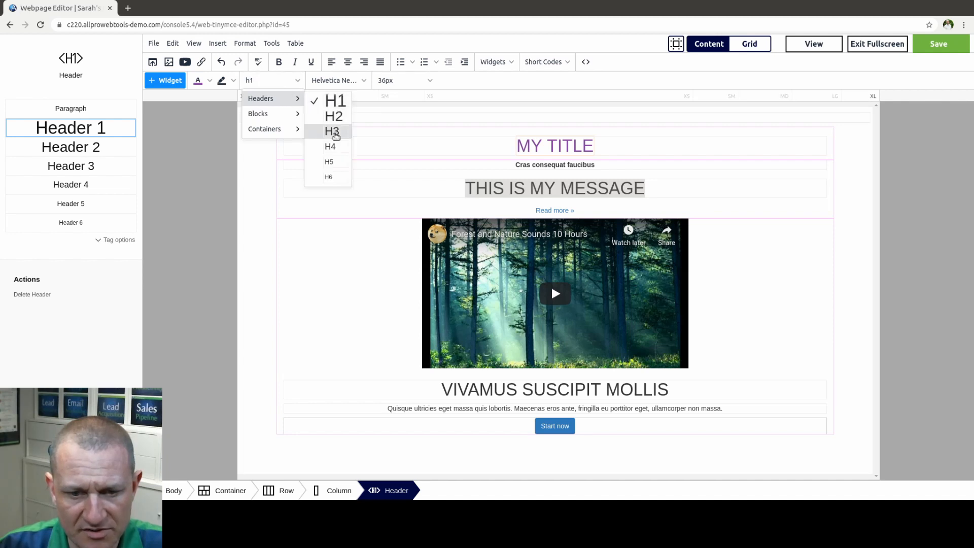
{"action": "left_click", "coordinate": [332, 135]}
{"action": "left_click", "coordinate": [480, 180]}
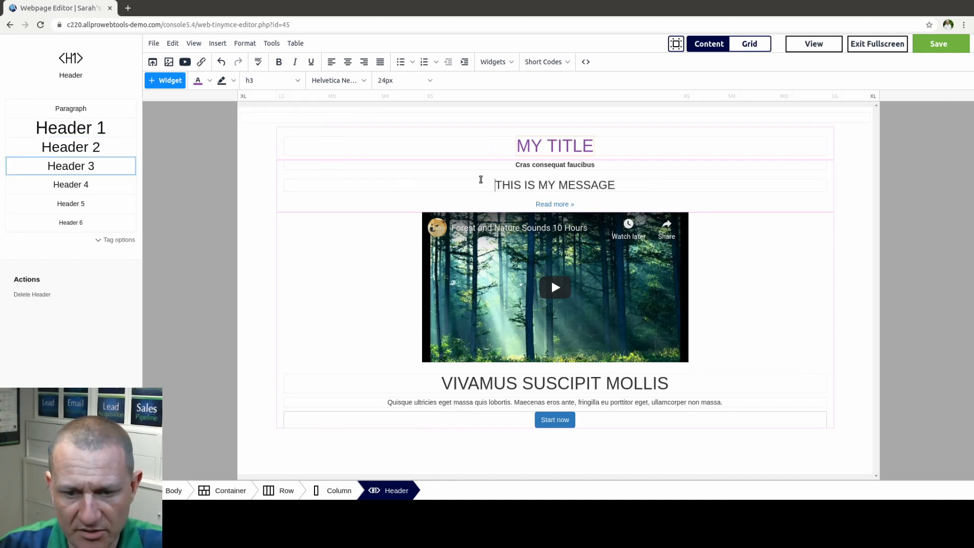
Step: Give the "THIS IS MY MESSAGE" text a grey background colour
{"action": "left_click_drag", "start_coordinate": [631, 195], "coordinate": [491, 190]}
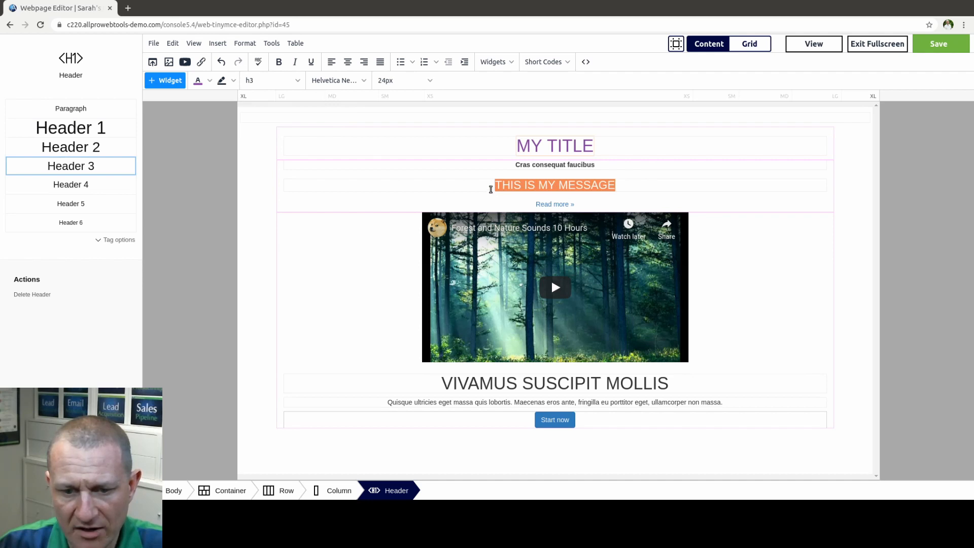
{"action": "left_click", "coordinate": [234, 81]}
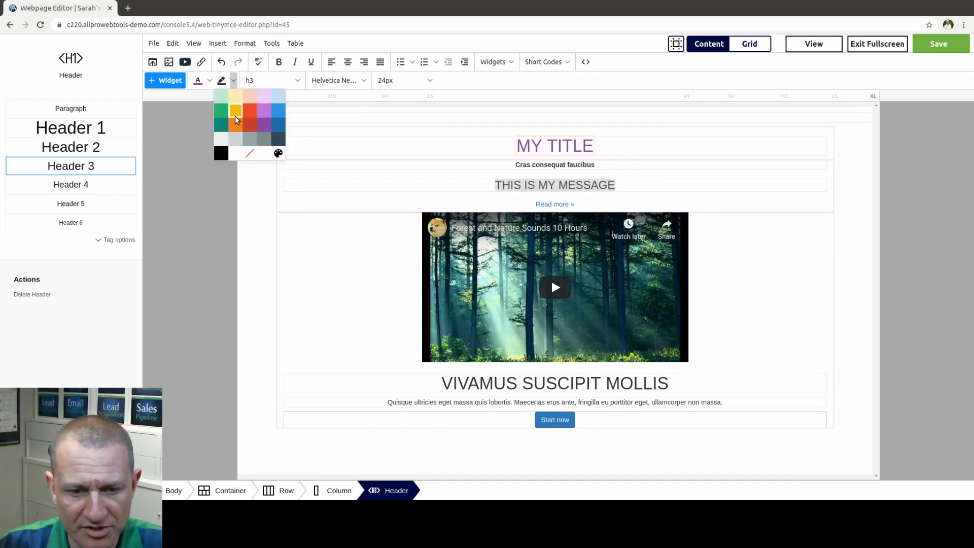
{"action": "left_click", "coordinate": [253, 140]}
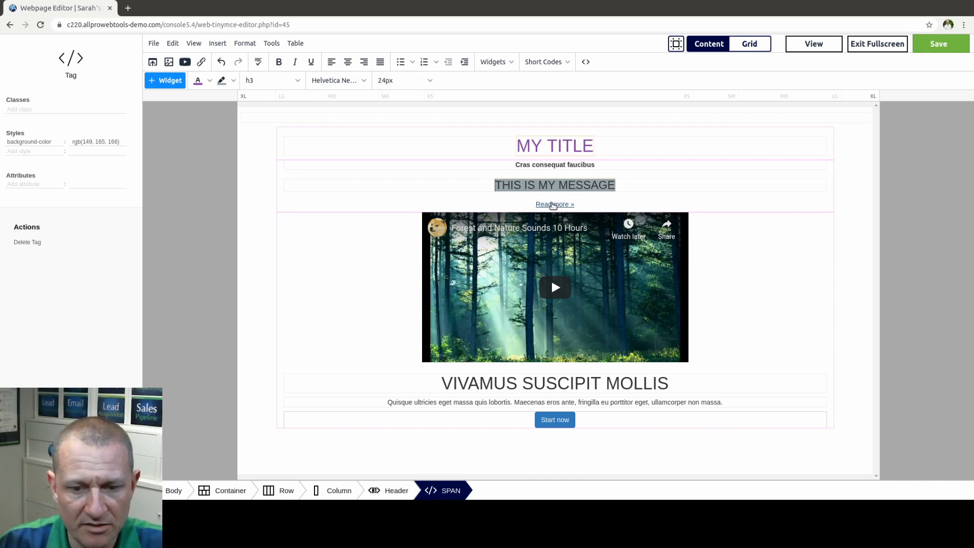
Step: Style the "Read more" link below the message as a Large button in the orange Warning style
{"action": "left_click", "coordinate": [554, 205]}
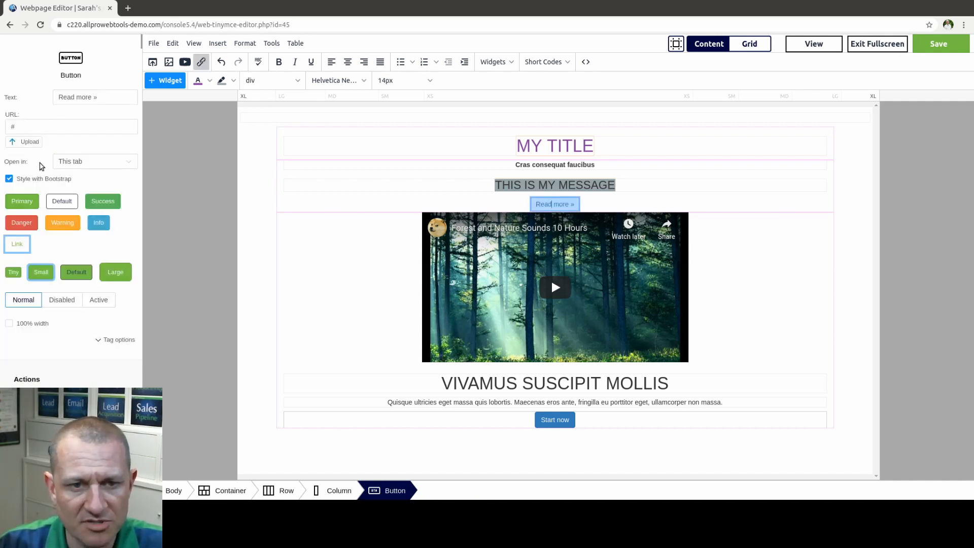
{"action": "left_click", "coordinate": [55, 127]}
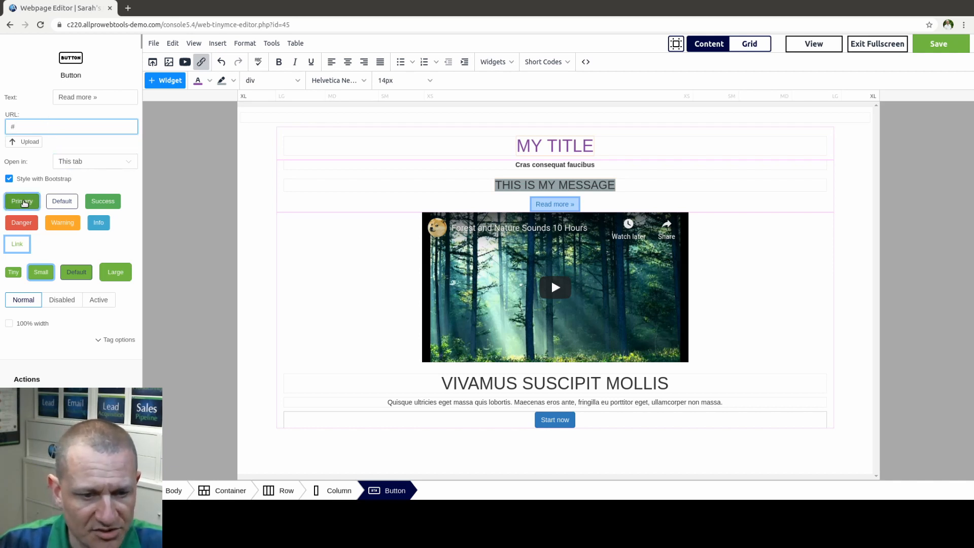
{"action": "left_click", "coordinate": [23, 202]}
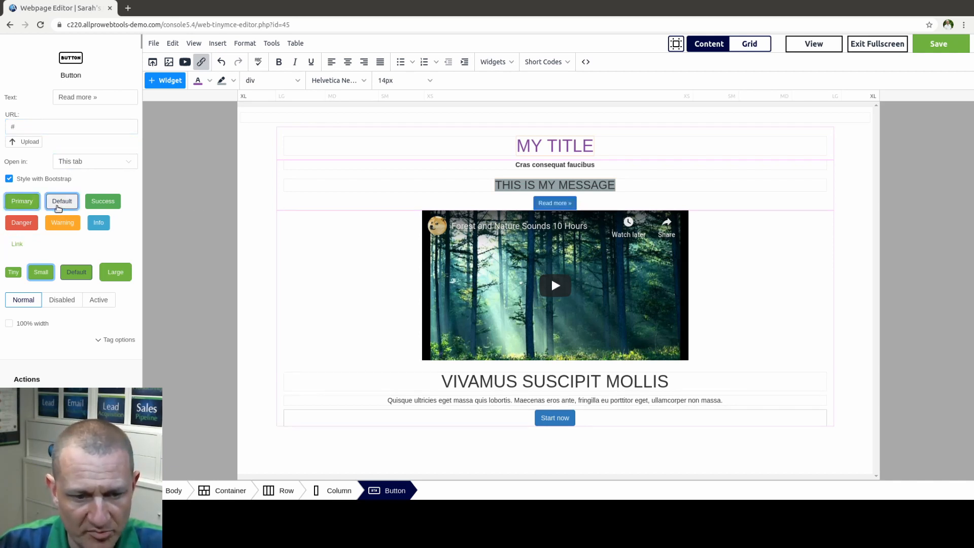
{"action": "left_click", "coordinate": [108, 202]}
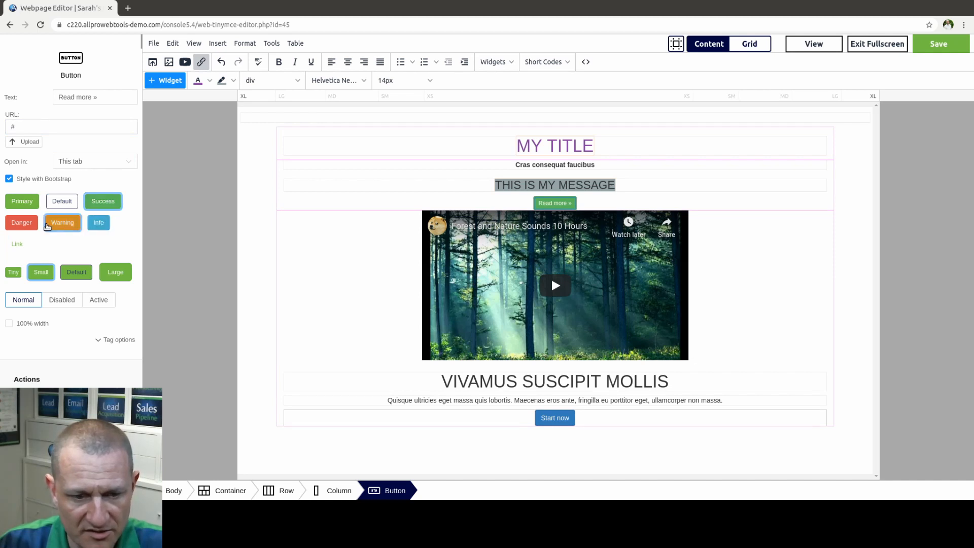
{"action": "left_click", "coordinate": [61, 225]}
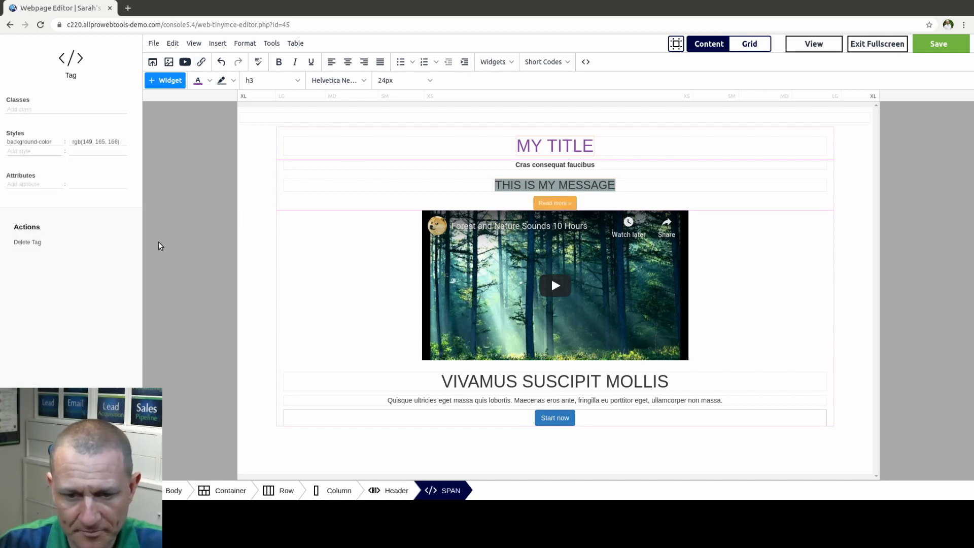
{"action": "left_click", "coordinate": [556, 203]}
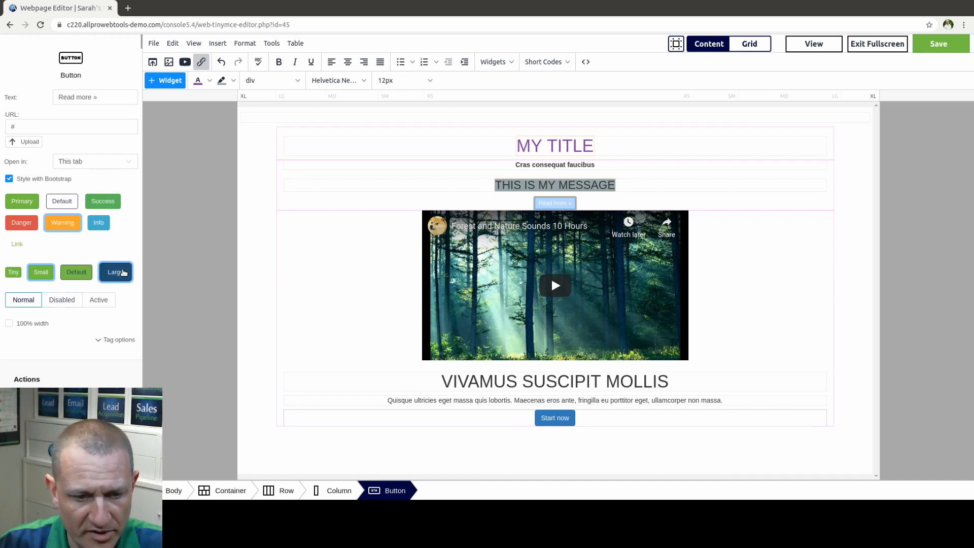
{"action": "left_click", "coordinate": [124, 272]}
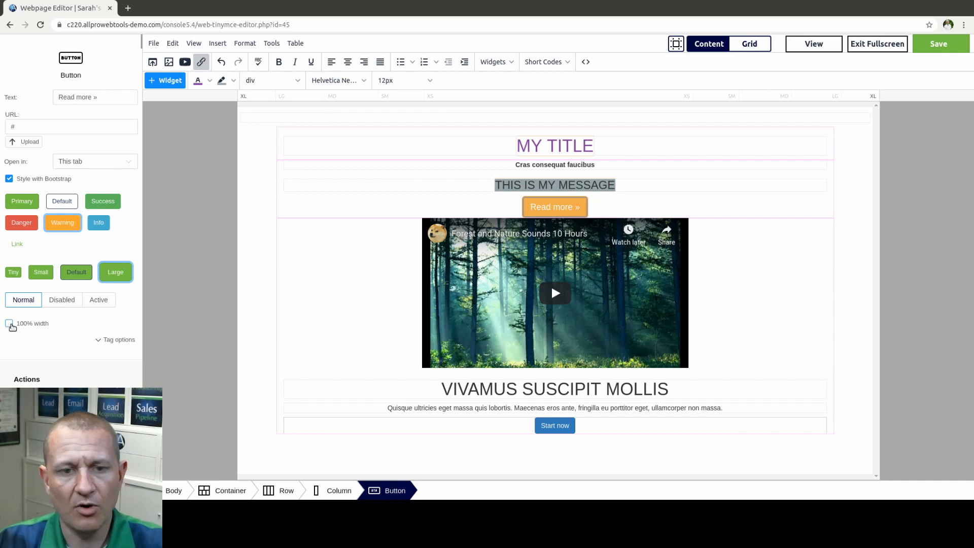
Step: Try the 100% width option on the "Read more" button and turn it off again
{"action": "left_click", "coordinate": [10, 325]}
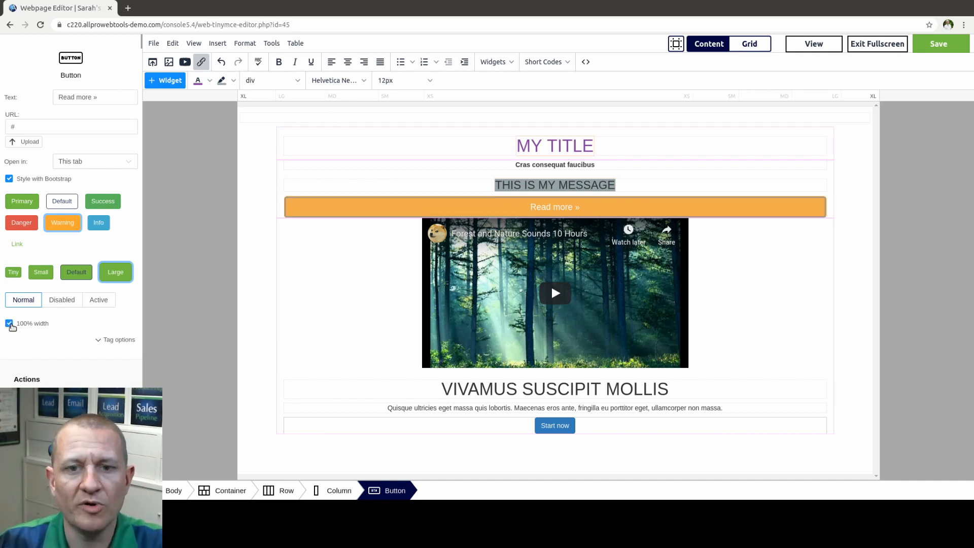
{"action": "left_click", "coordinate": [9, 325]}
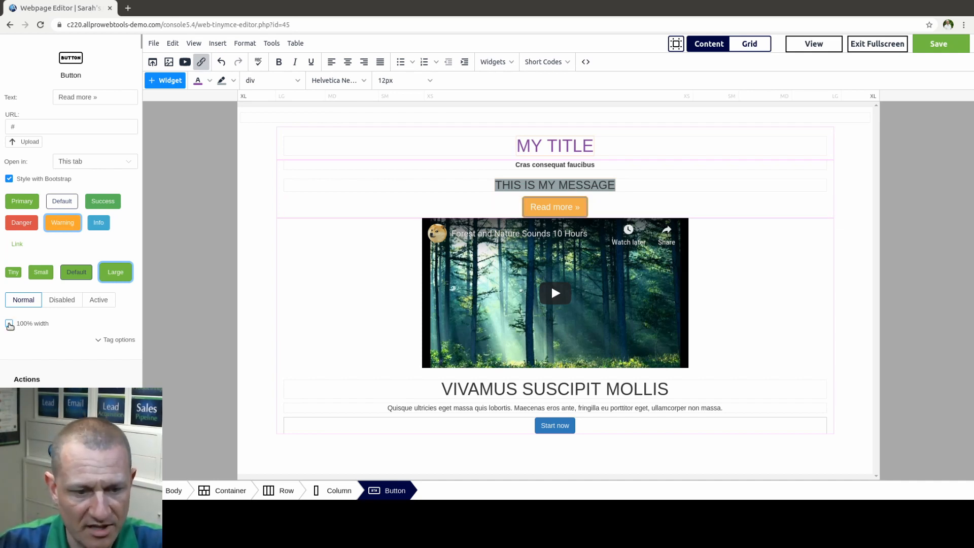
{"action": "left_click", "coordinate": [10, 324]}
{"action": "left_click", "coordinate": [10, 325]}
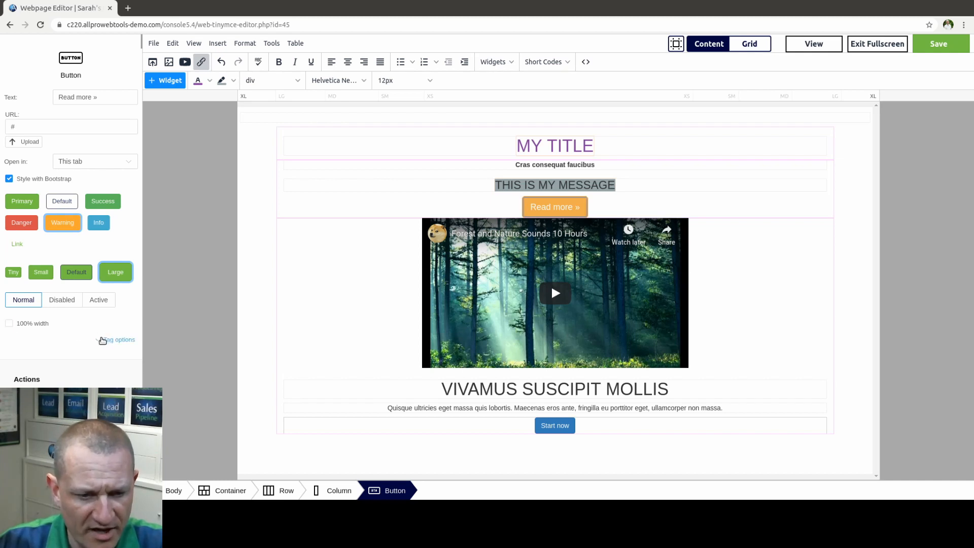
Step: Expand the "Read more" button's tag options and look over its class and style fields
{"action": "left_click", "coordinate": [114, 339]}
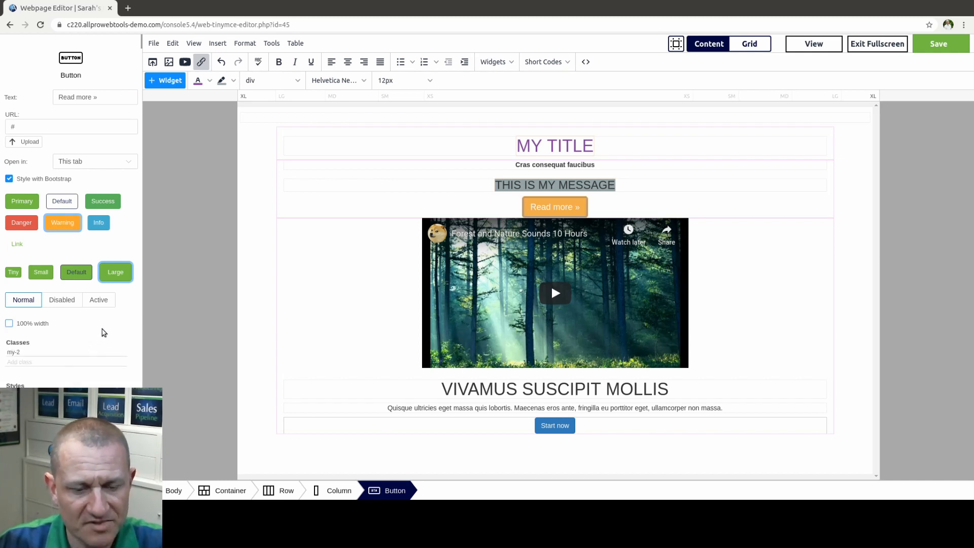
{"action": "scroll", "coordinate": [104, 332], "scroll_direction": "down", "scroll_amount": 1}
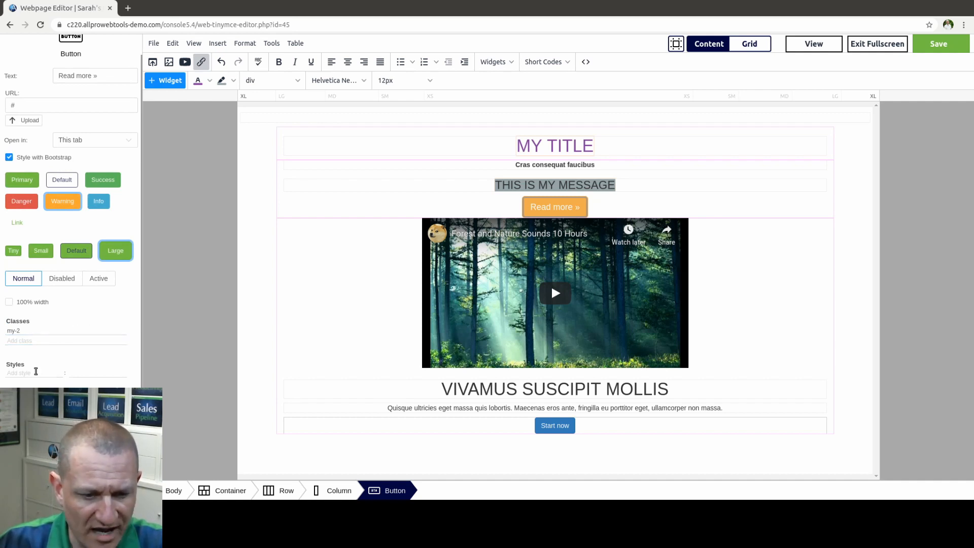
{"action": "left_click", "coordinate": [36, 371]}
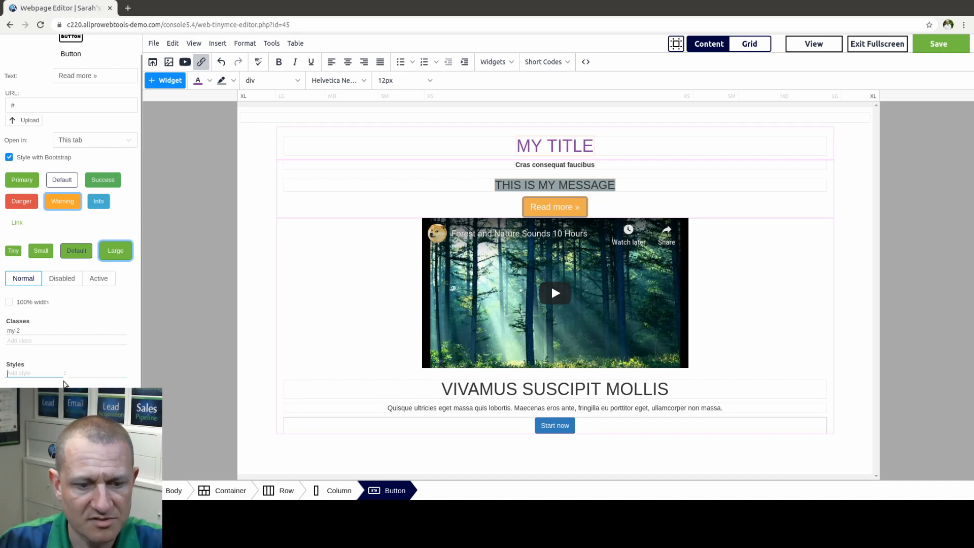
{"action": "scroll", "coordinate": [113, 198], "scroll_direction": "up", "scroll_amount": 1}
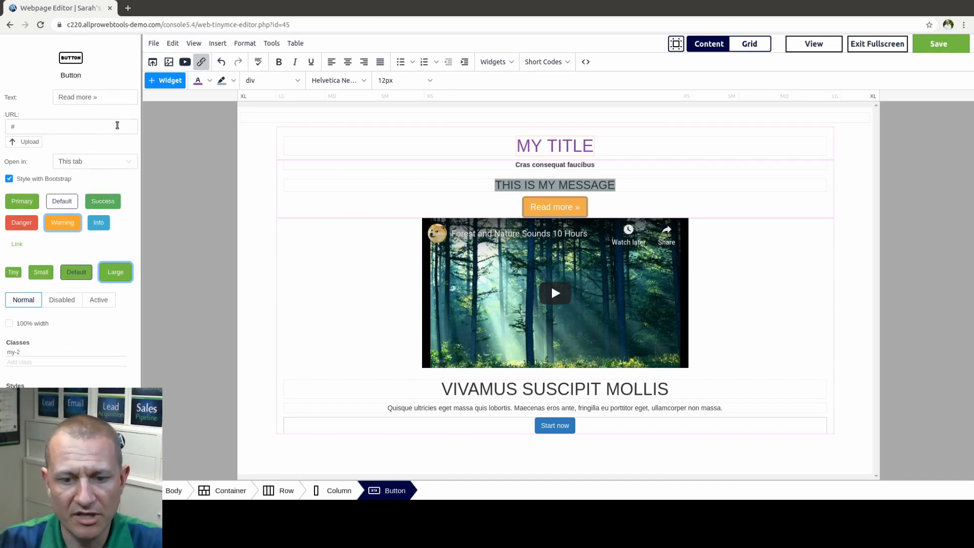
Step: Change the "Read more" button's text to "Click here to get started"
{"action": "left_click_drag", "start_coordinate": [113, 97], "coordinate": [53, 99]}
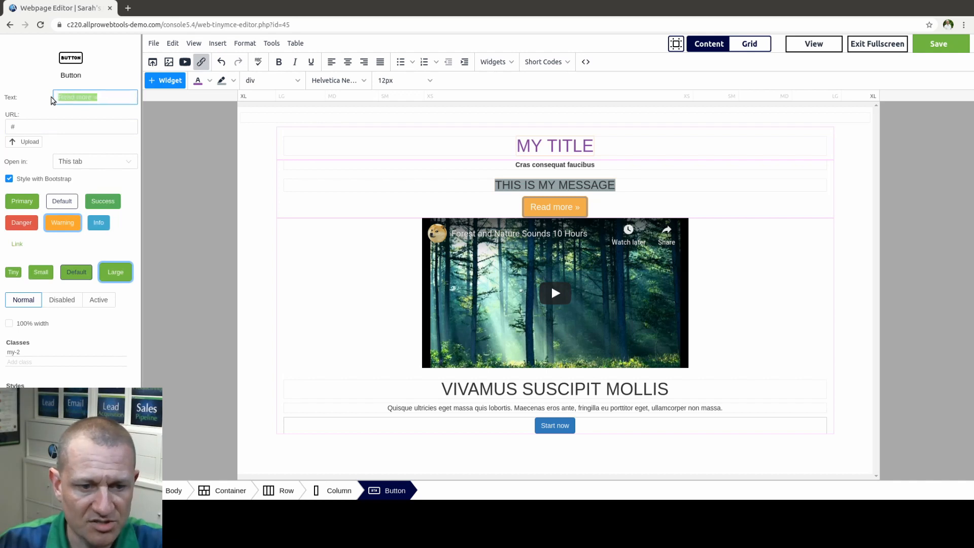
{"action": "type", "text": "Click here"}
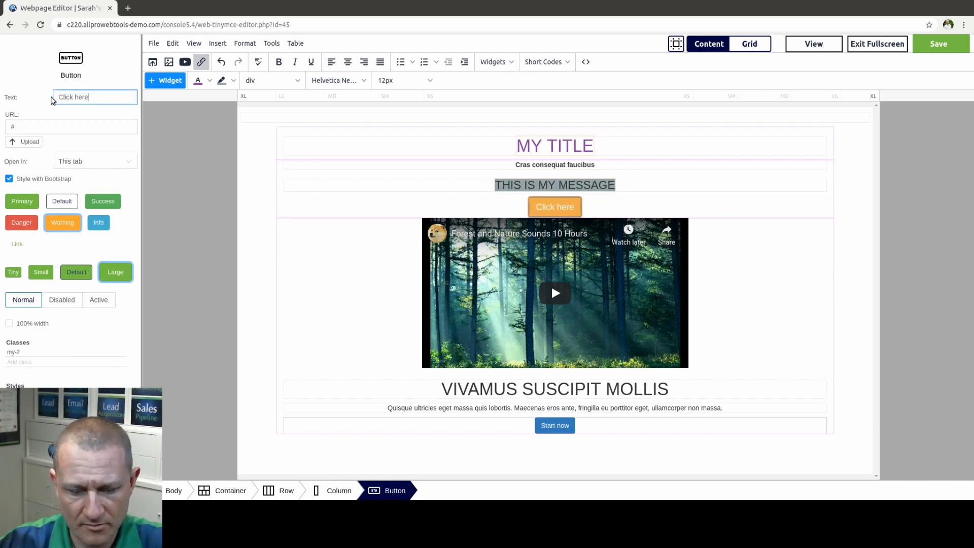
{"action": "type", "text": " to get started"}
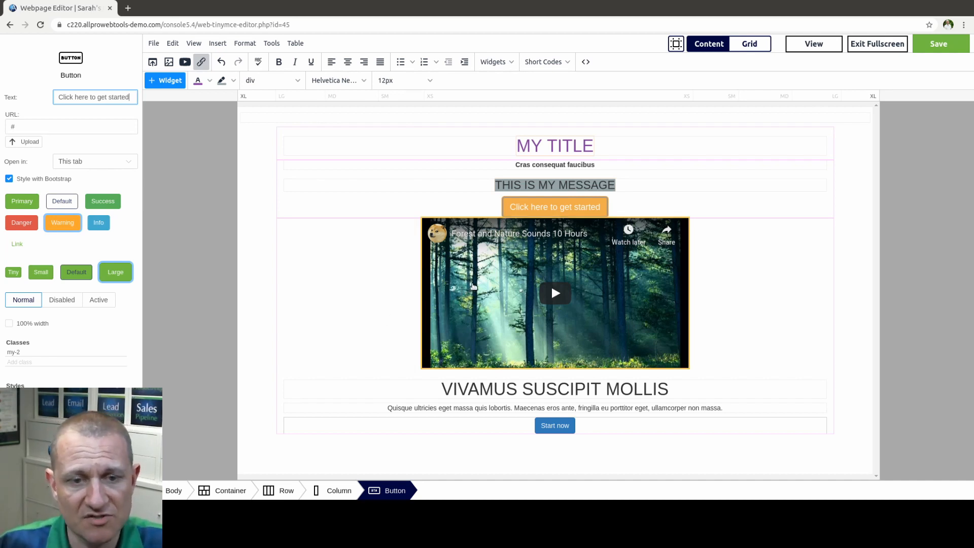
Step: Select the embedded forest video and search YouTube for "allprowebtools" to find a replacement
{"action": "left_click", "coordinate": [472, 286]}
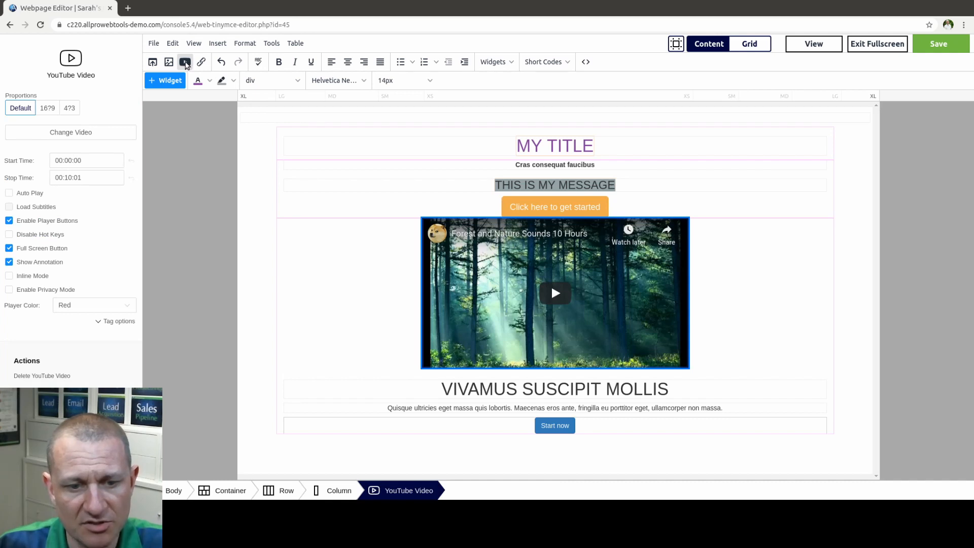
{"action": "left_click", "coordinate": [186, 62]}
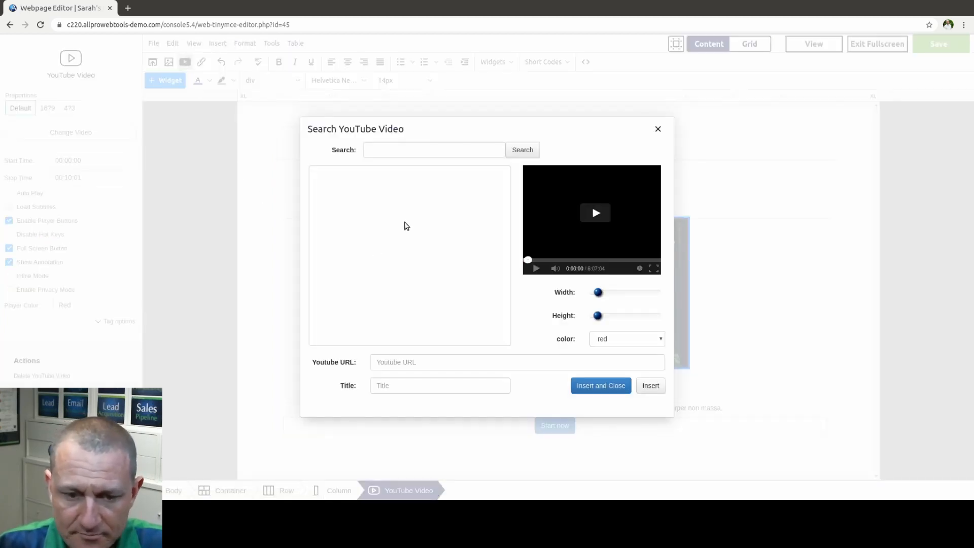
{"action": "left_click", "coordinate": [446, 152]}
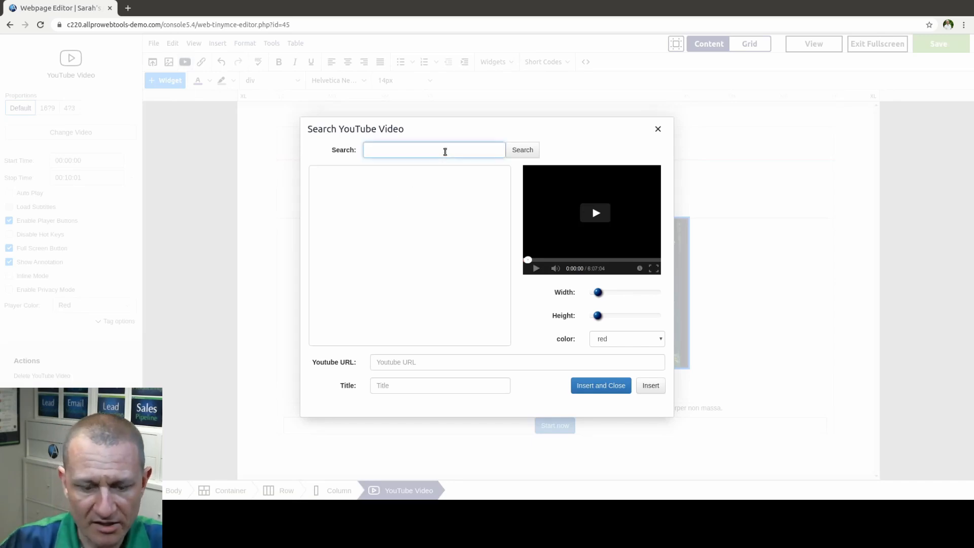
{"action": "type", "text": "allprowebtools"}
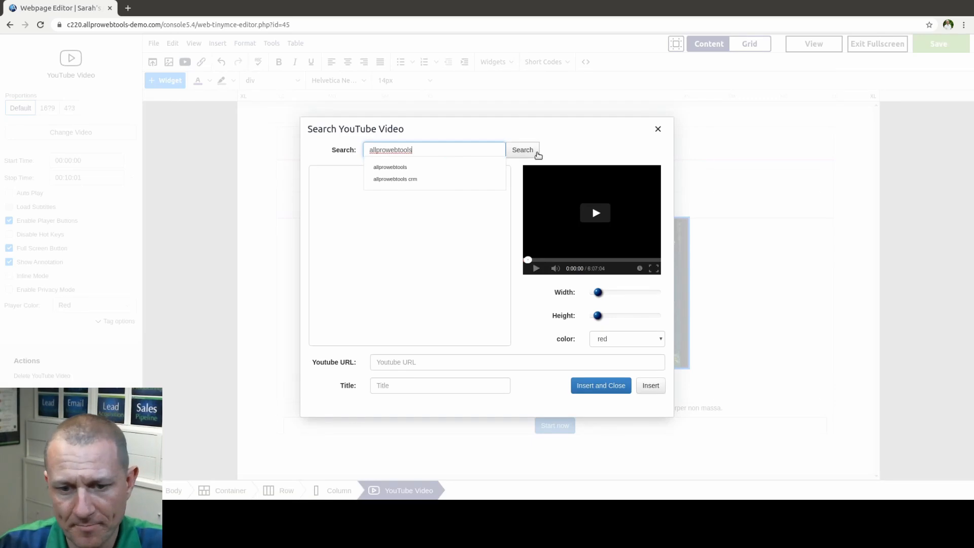
{"action": "left_click", "coordinate": [533, 151]}
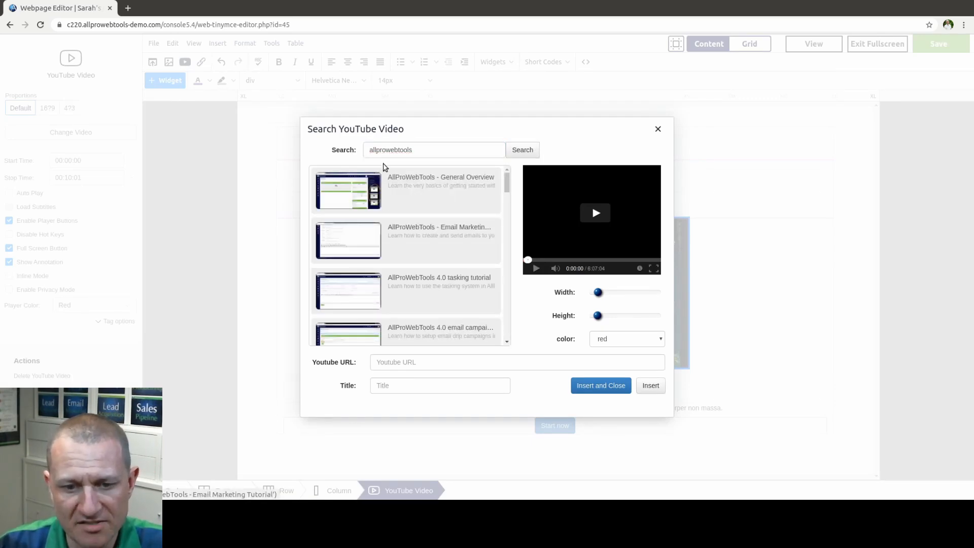
Step: Replace the embedded video with the "AllProWebTools smart phone app" result, increasing its width and height before inserting it
{"action": "scroll", "coordinate": [399, 260], "scroll_direction": "down", "scroll_amount": 3}
{"action": "scroll", "coordinate": [399, 260], "scroll_direction": "down", "scroll_amount": 3}
{"action": "scroll", "coordinate": [397, 259], "scroll_direction": "up", "scroll_amount": 4}
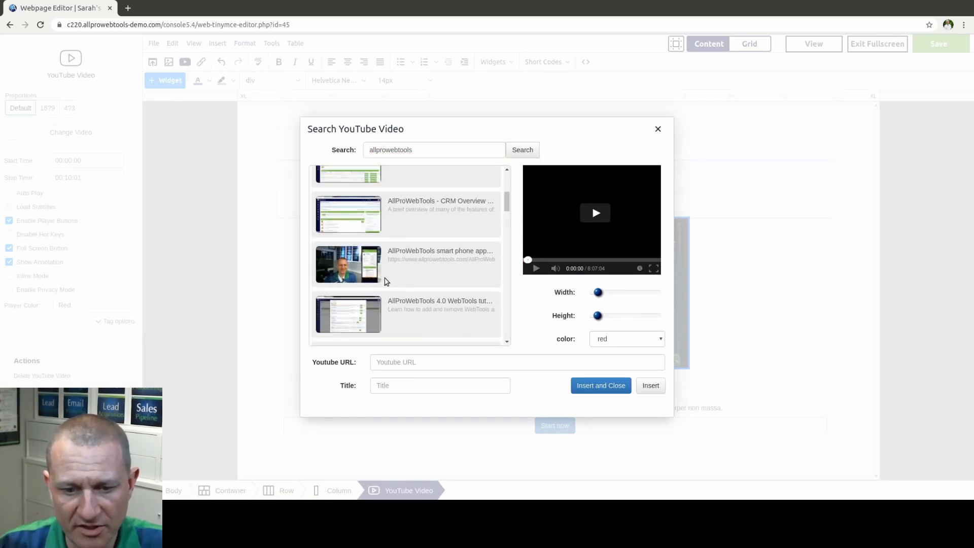
{"action": "left_click", "coordinate": [338, 267]}
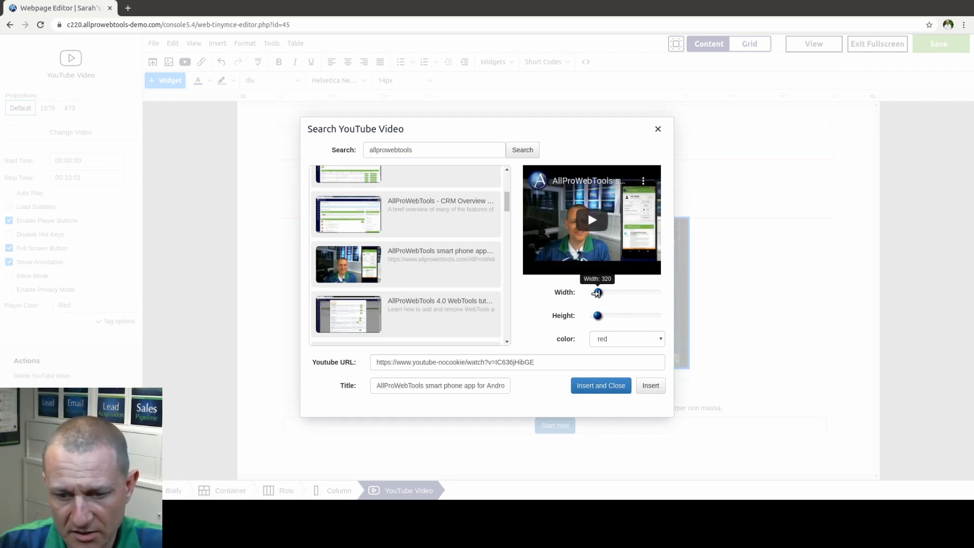
{"action": "left_click_drag", "start_coordinate": [598, 292], "coordinate": [616, 315]}
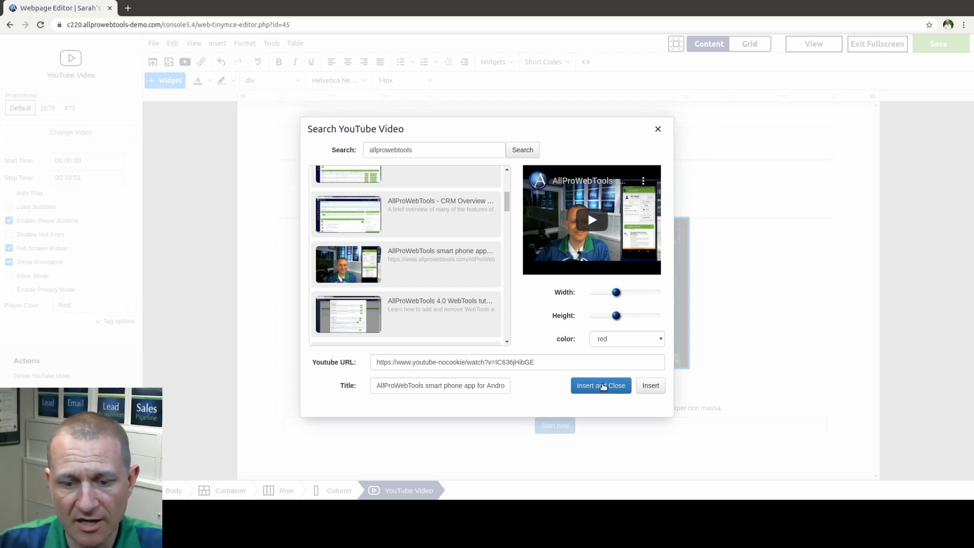
{"action": "left_click", "coordinate": [604, 387]}
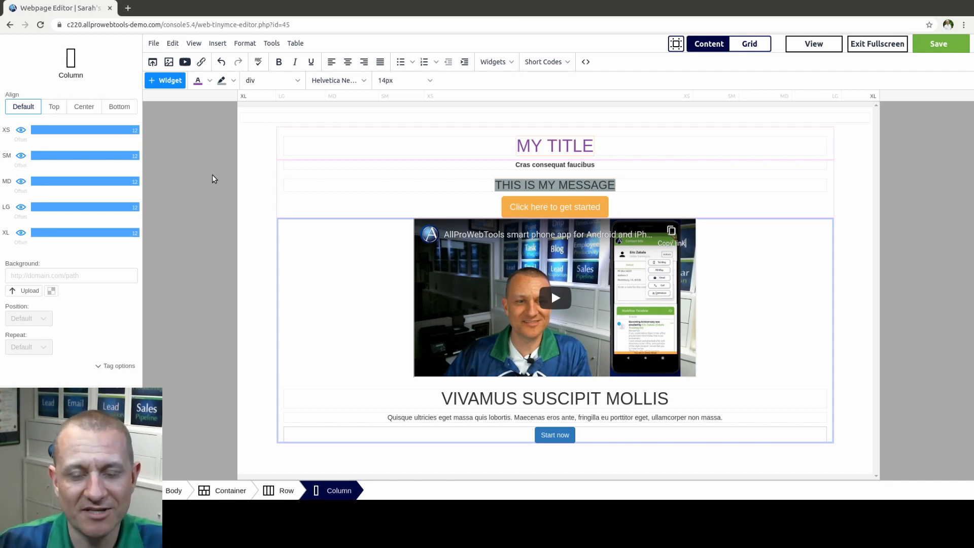
Step: Insert the winking smiley Font Awesome icon on a new line above the message and enlarge it to about the height of six text lines
{"action": "key", "text": "Return"}
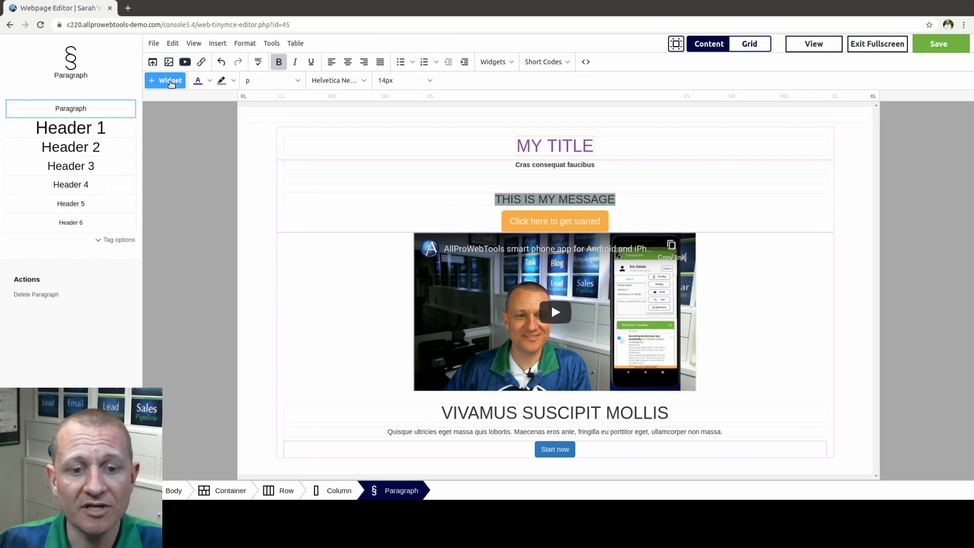
{"action": "left_click", "coordinate": [167, 81]}
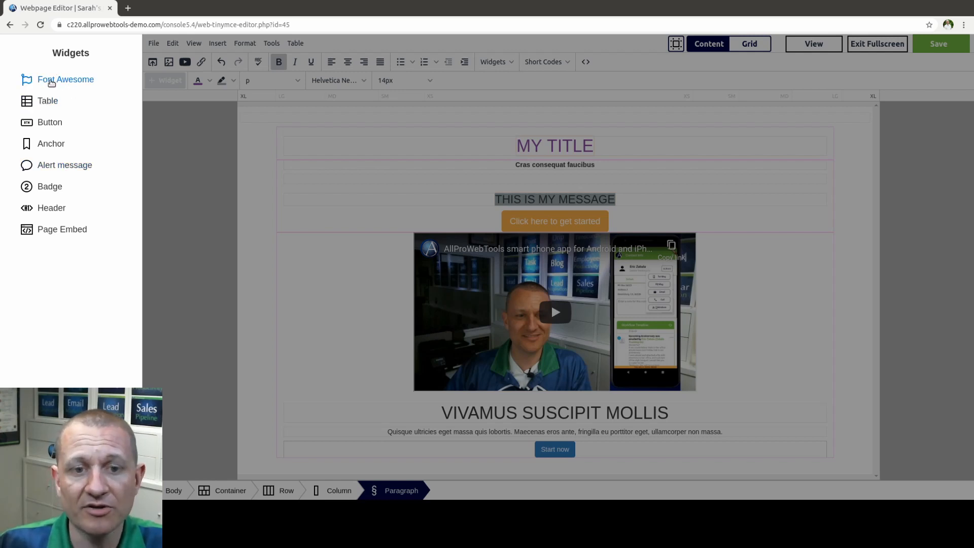
{"action": "left_click", "coordinate": [52, 81]}
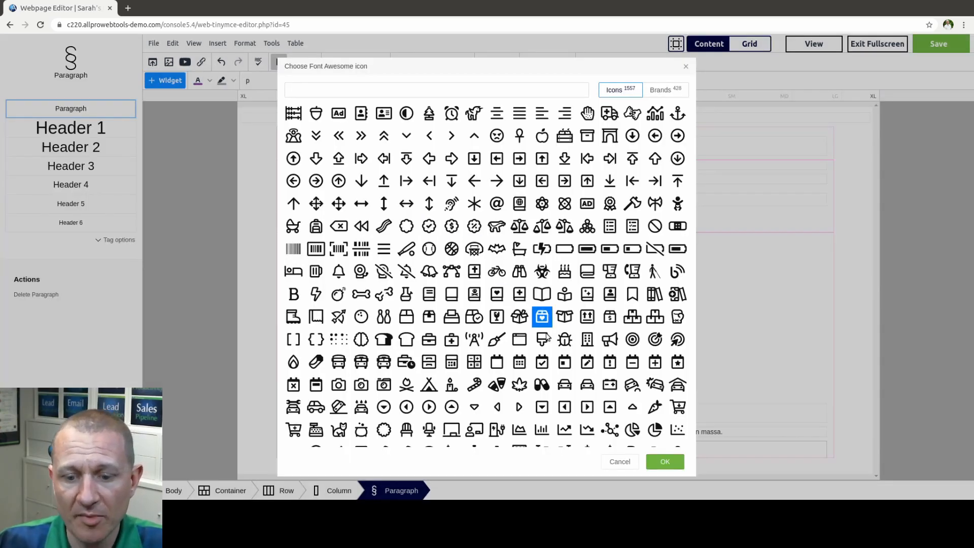
{"action": "scroll", "coordinate": [547, 339], "scroll_direction": "down", "scroll_amount": 12}
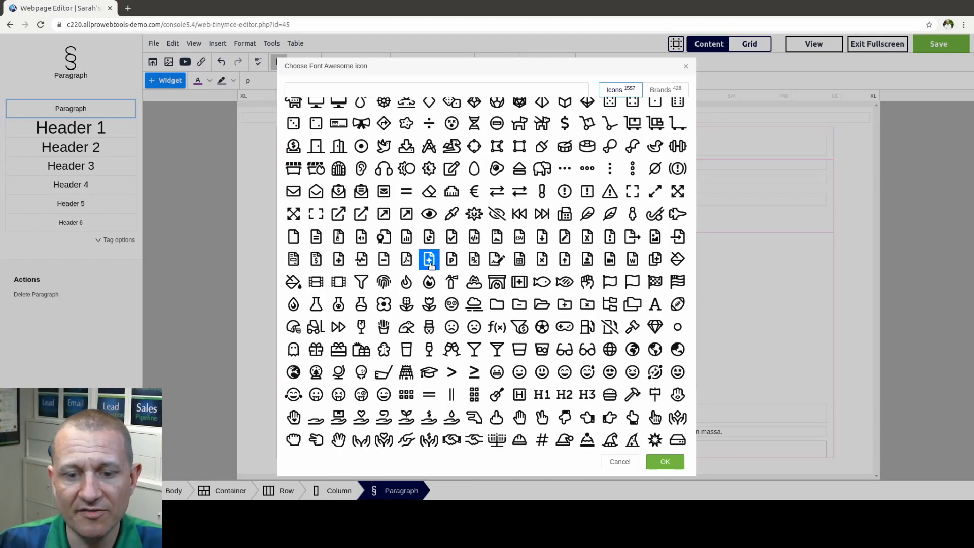
{"action": "scroll", "coordinate": [429, 263], "scroll_direction": "down", "scroll_amount": 4}
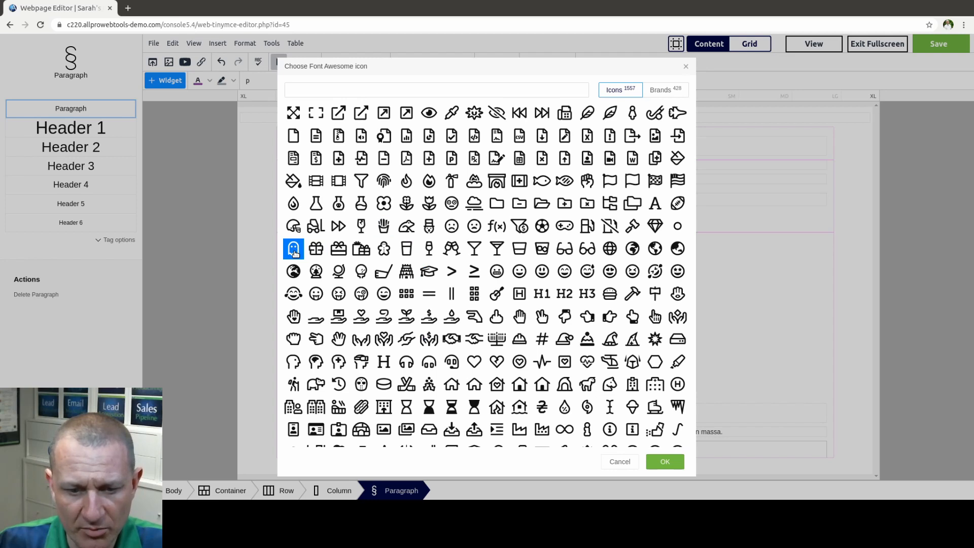
{"action": "left_click", "coordinate": [383, 294]}
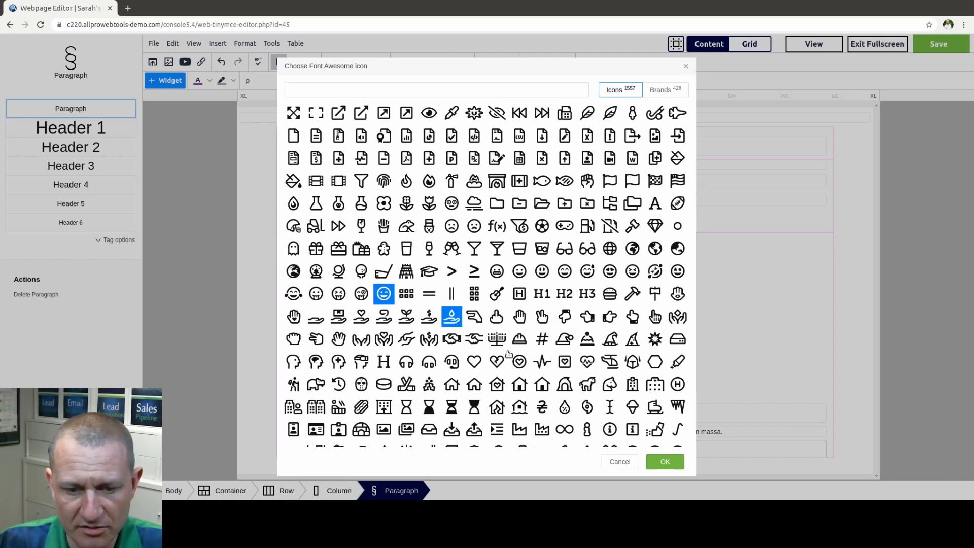
{"action": "left_click", "coordinate": [664, 461]}
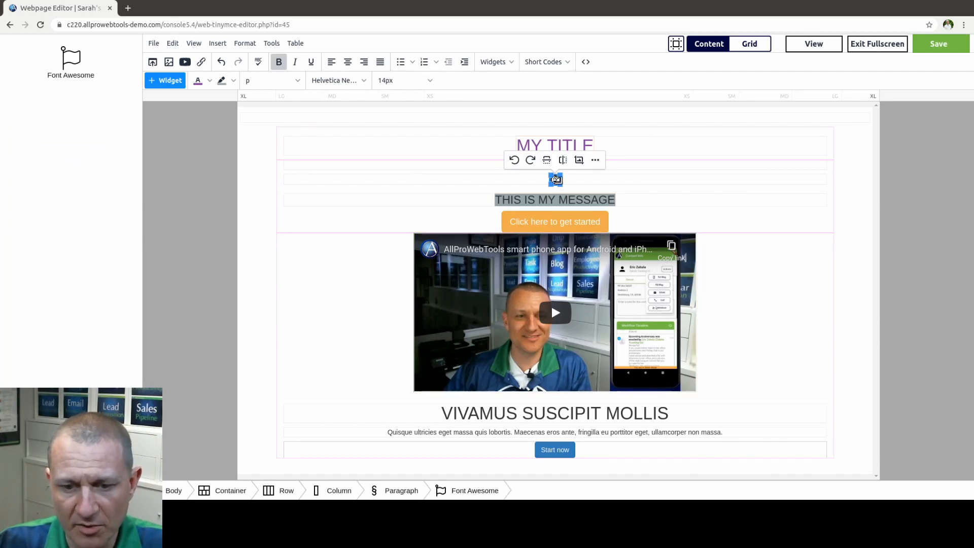
{"action": "left_click_drag", "start_coordinate": [561, 187], "coordinate": [598, 260]}
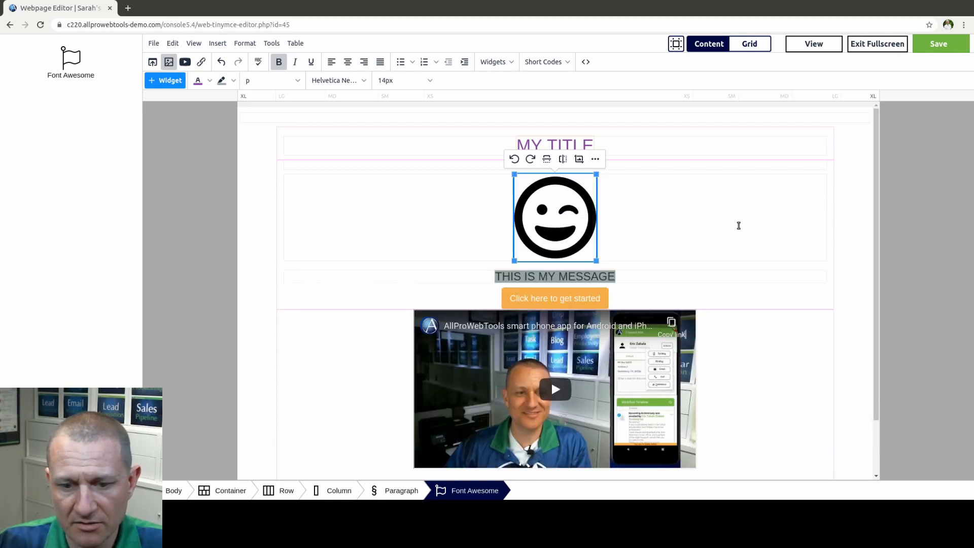
Step: Add several blank paragraphs between the smiley icon and the "THIS IS MY MESSAGE" line
{"action": "left_click", "coordinate": [269, 133]}
{"action": "key", "text": "Return"}
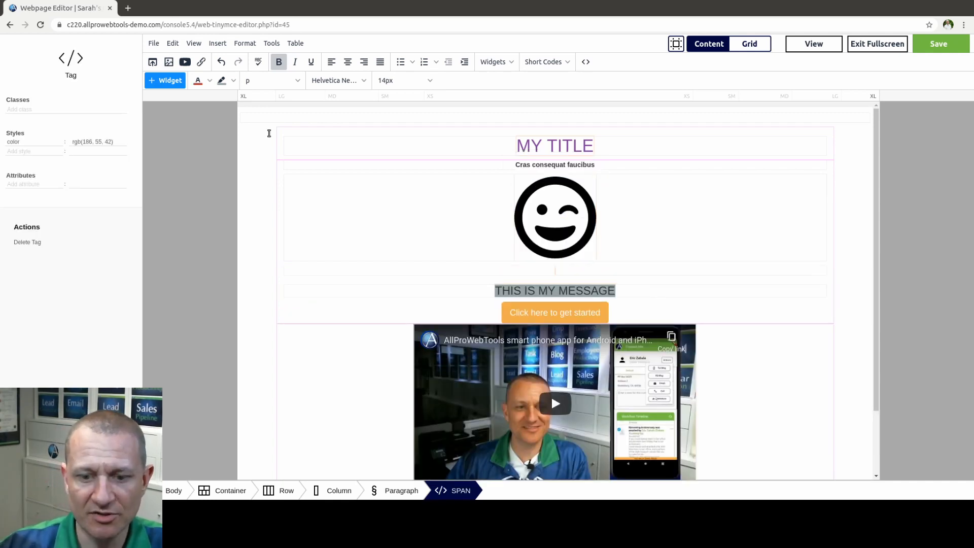
{"action": "key", "text": "Return"}
{"action": "key", "text": "Return"}
{"action": "key", "text": "Return"}
{"action": "key", "text": "Return"}
{"action": "key", "text": "Return"}
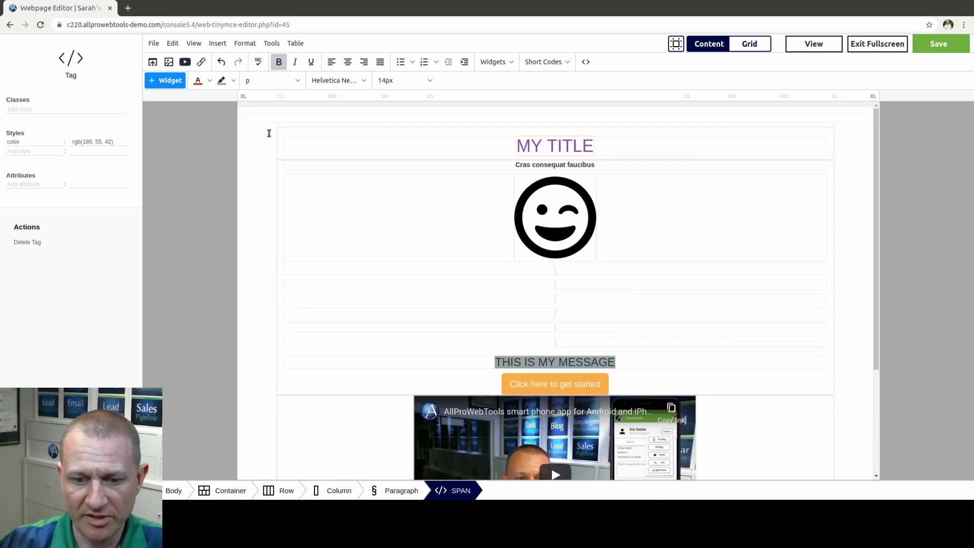
Step: Insert a one-row, three-column table below the smiley icon and fill its cells with Cell1, Cell2 and Cell3
{"action": "left_click", "coordinate": [165, 81]}
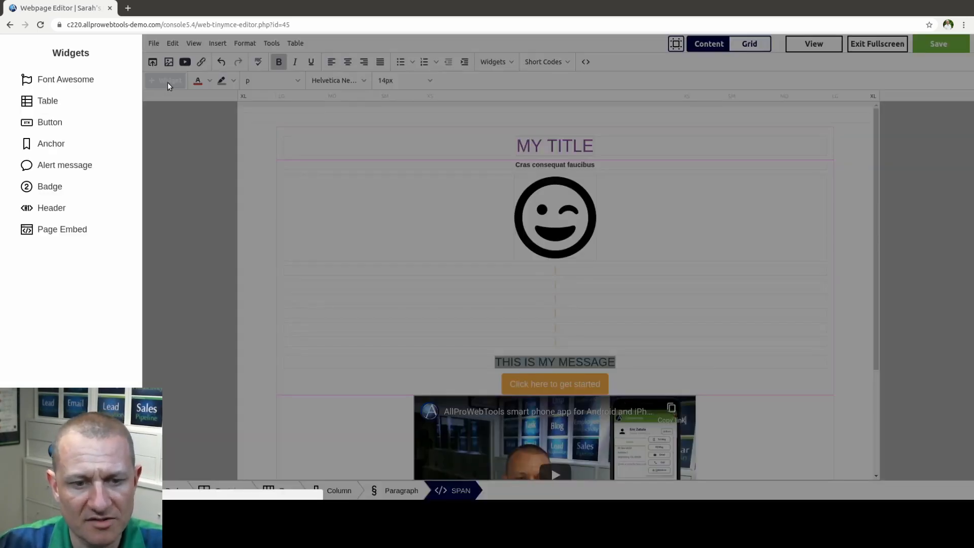
{"action": "left_click", "coordinate": [40, 105]}
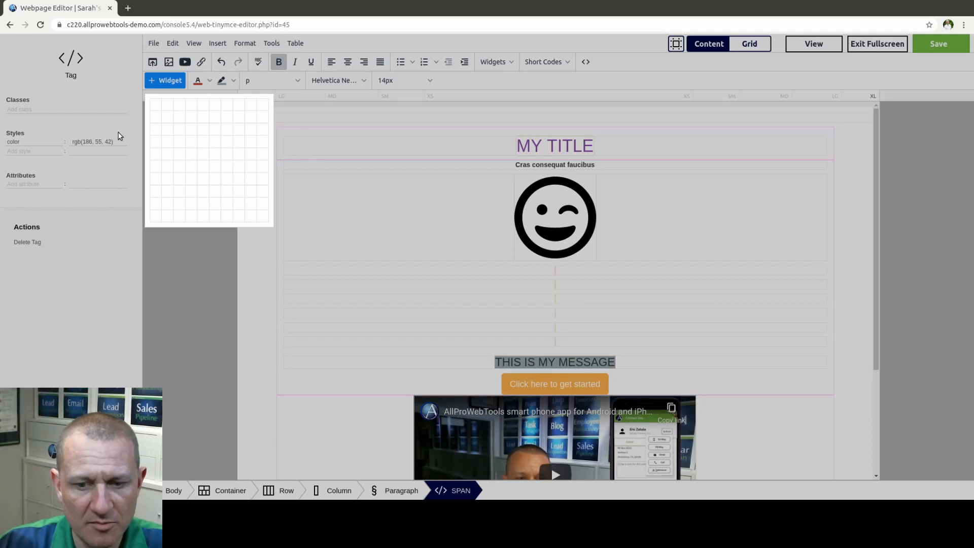
{"action": "left_click", "coordinate": [181, 110]}
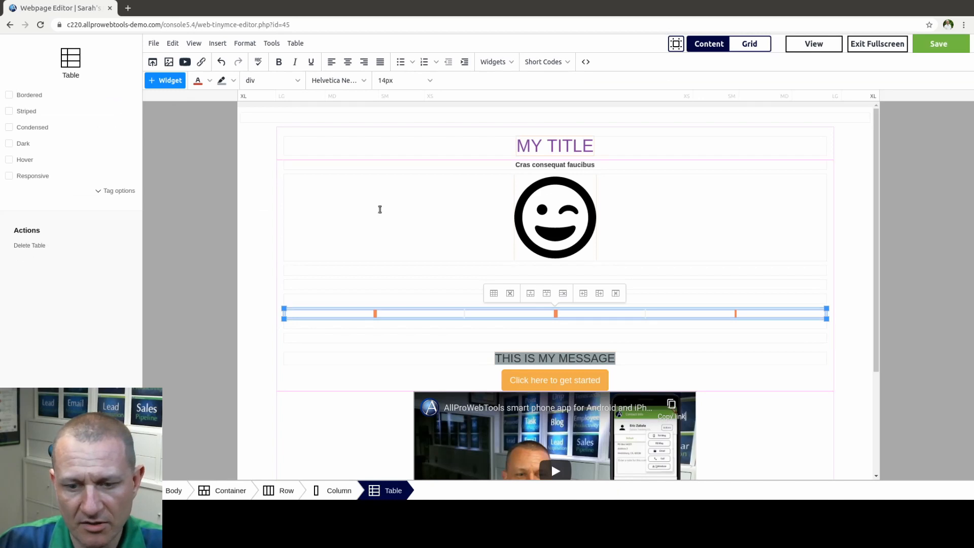
{"action": "left_click", "coordinate": [344, 313]}
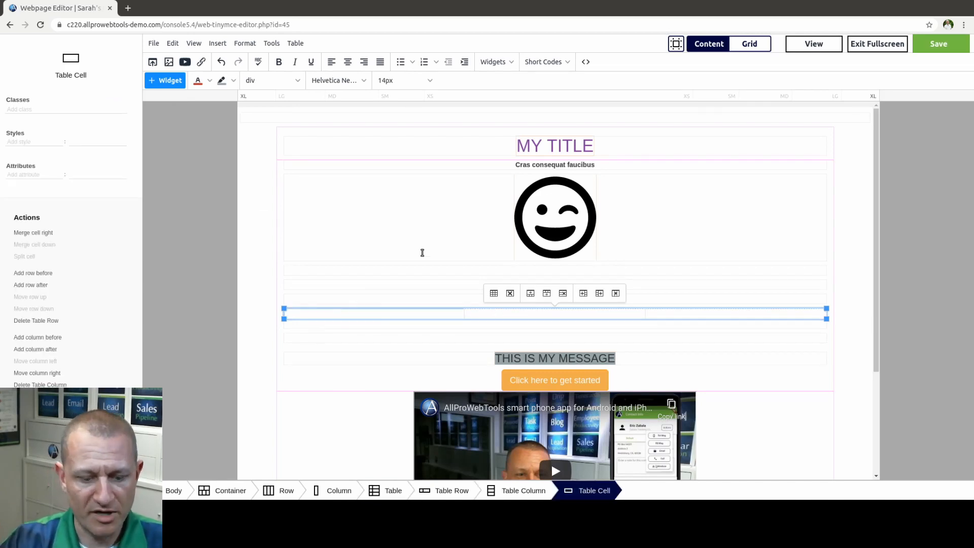
{"action": "type", "text": "Cell1"}
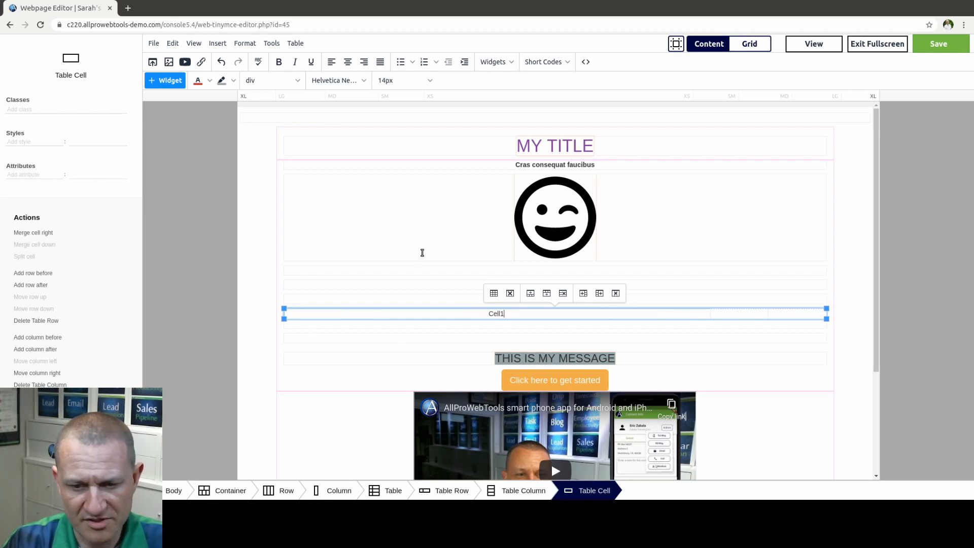
{"action": "key", "text": "Tab"}
{"action": "type", "text": "Cell2"}
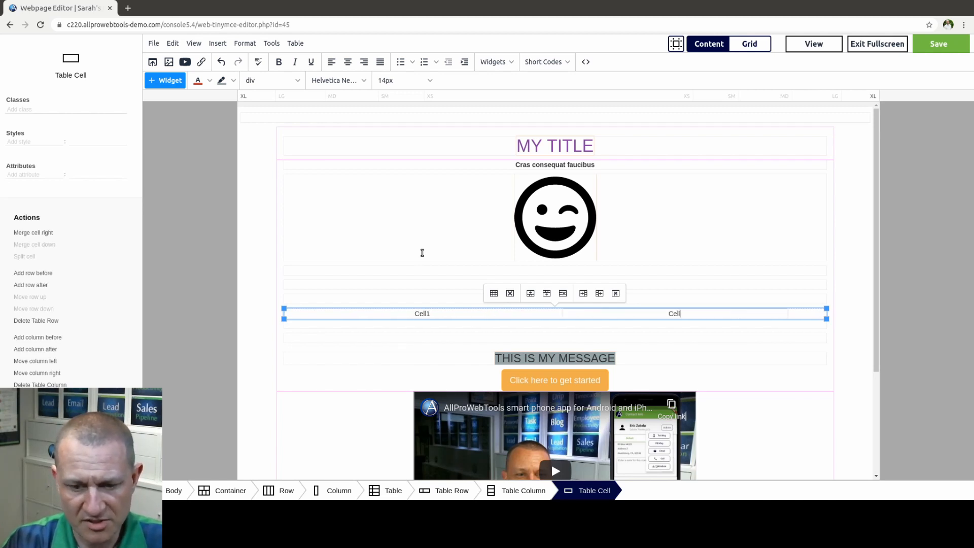
{"action": "key", "text": "Tab"}
{"action": "type", "text": "Cell3"}
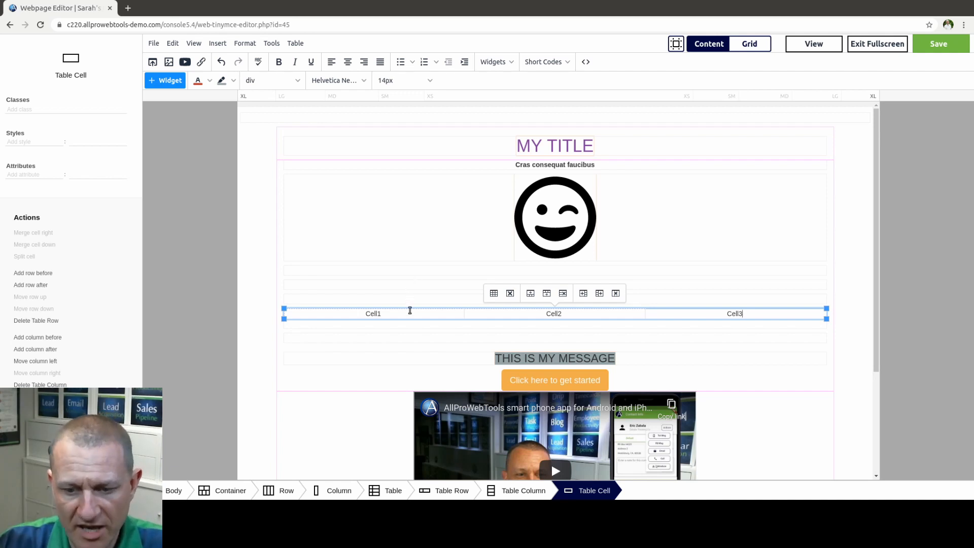
Step: Set the table's alignment to Center and its background color to blue #3598DB in the table properties
{"action": "right_click", "coordinate": [316, 306]}
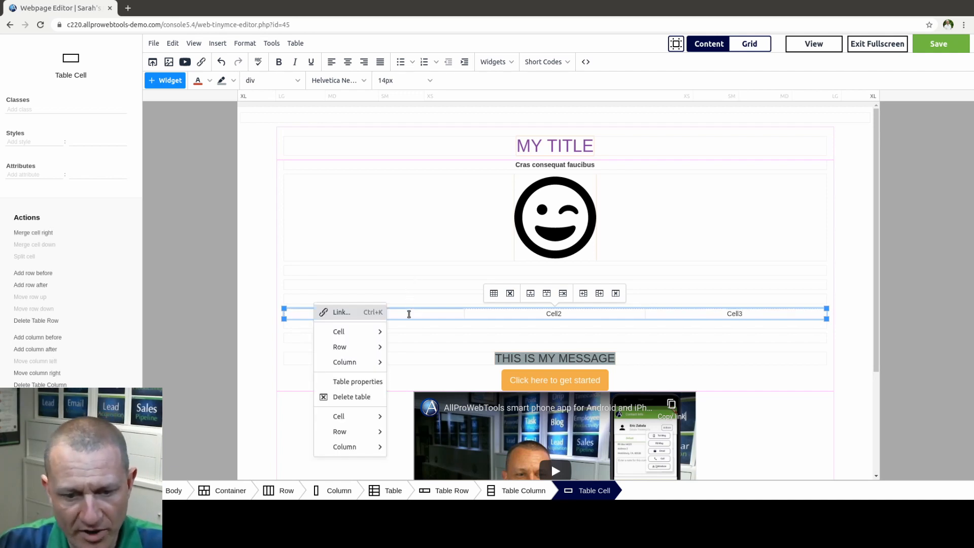
{"action": "mouse_move", "coordinate": [365, 327]}
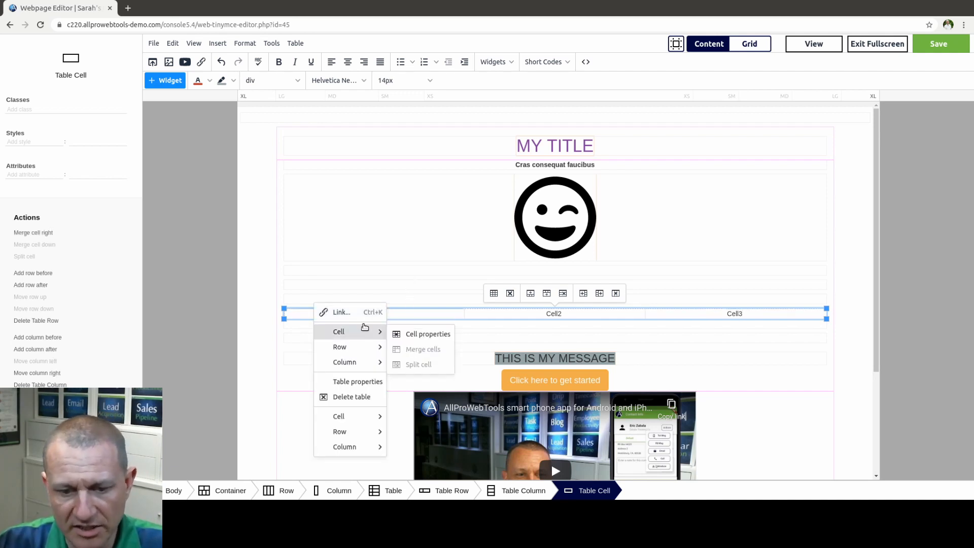
{"action": "left_click", "coordinate": [353, 383]}
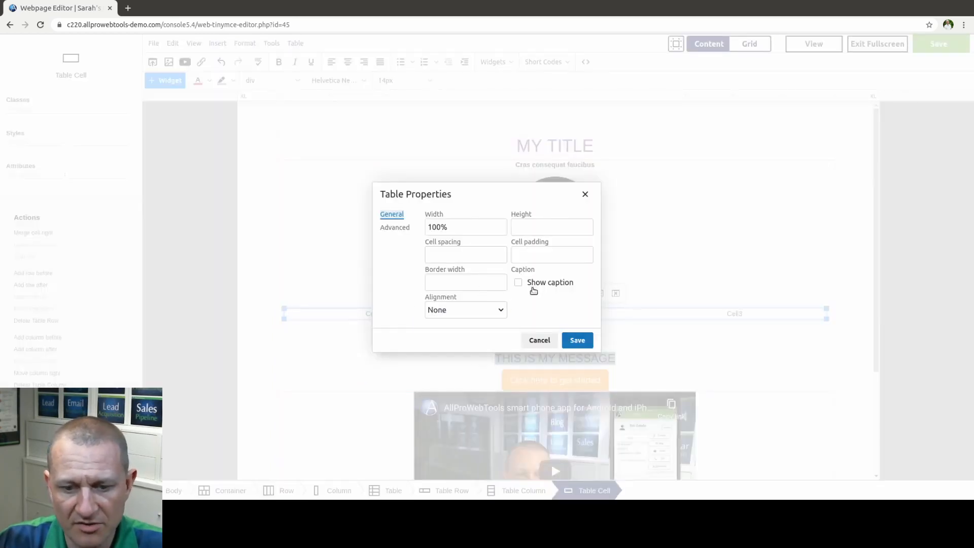
{"action": "left_click", "coordinate": [464, 313]}
{"action": "left_click", "coordinate": [441, 341]}
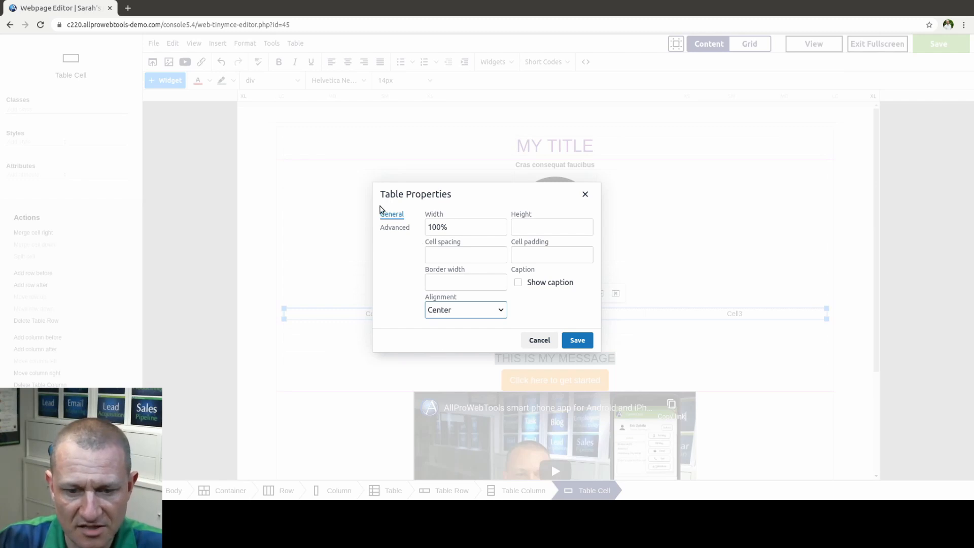
{"action": "left_click", "coordinate": [395, 229]}
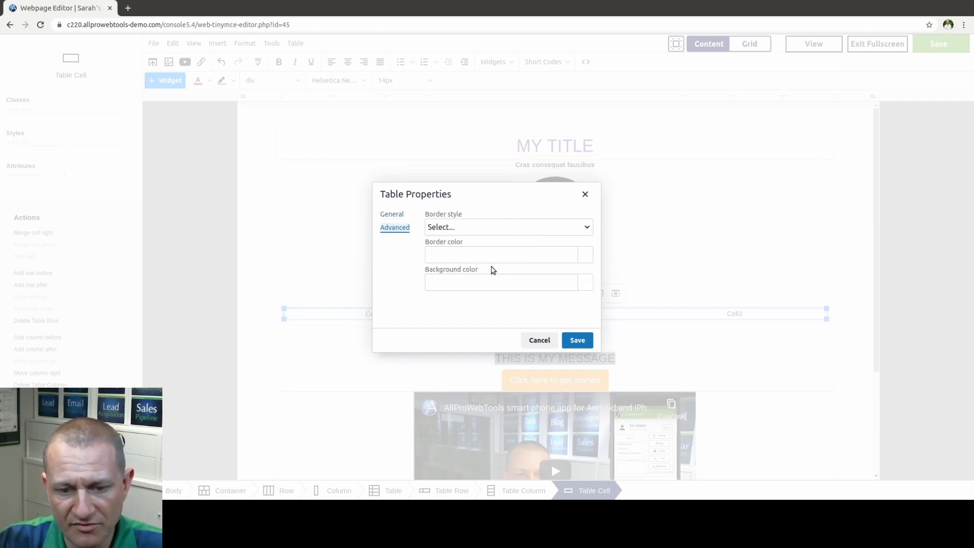
{"action": "left_click", "coordinate": [584, 284]}
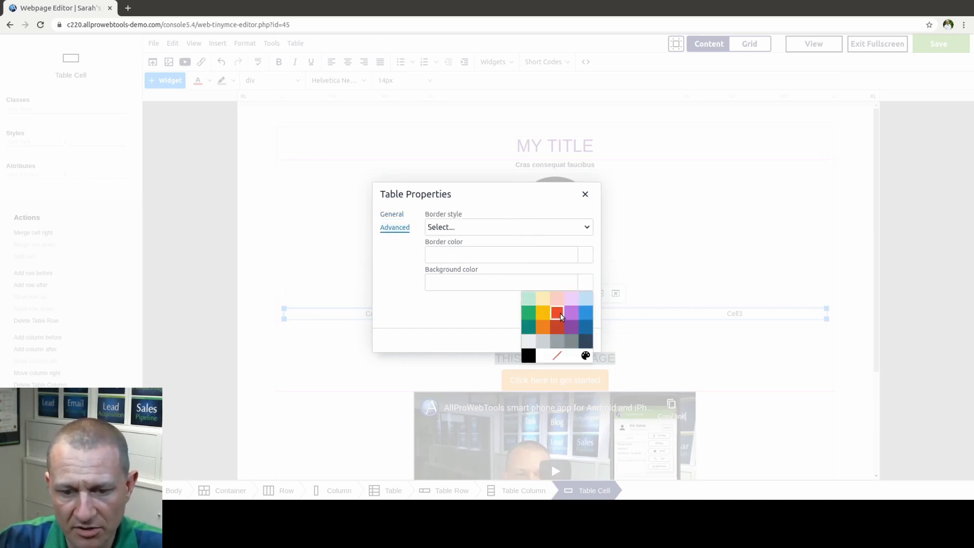
{"action": "left_click", "coordinate": [586, 313]}
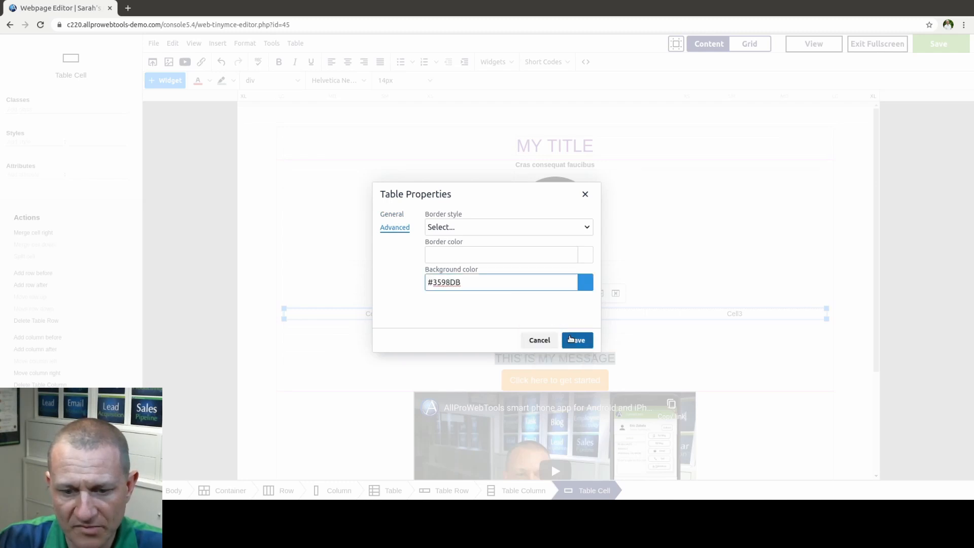
{"action": "left_click", "coordinate": [575, 339]}
Step: Insert an Alert message widget in the blank paragraph between the smiley and the table and style it as Danger
{"action": "left_click", "coordinate": [404, 268]}
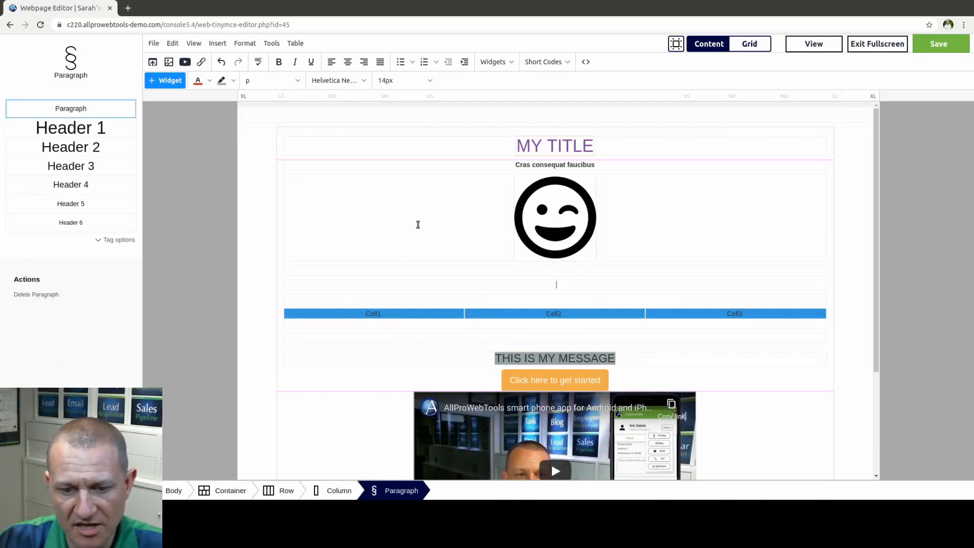
{"action": "left_click", "coordinate": [168, 81]}
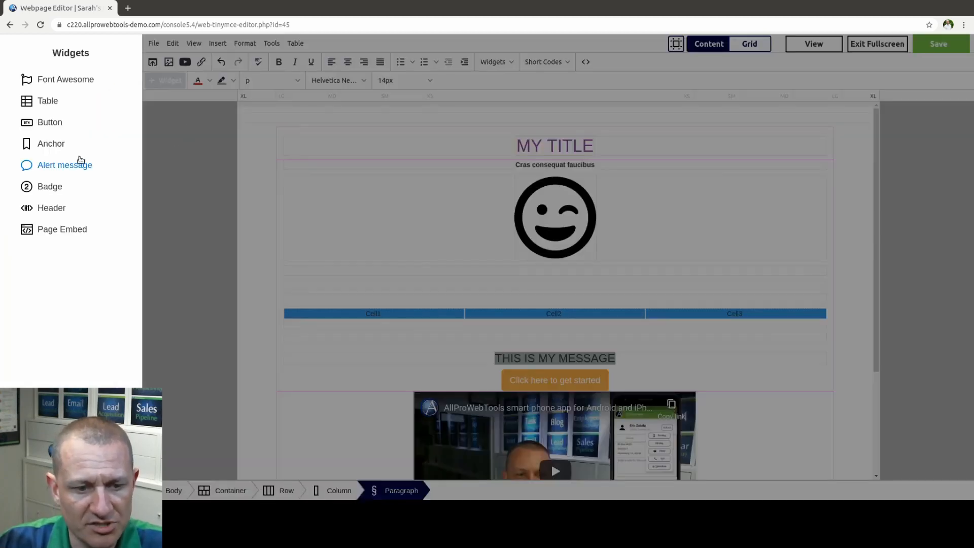
{"action": "left_click", "coordinate": [51, 166]}
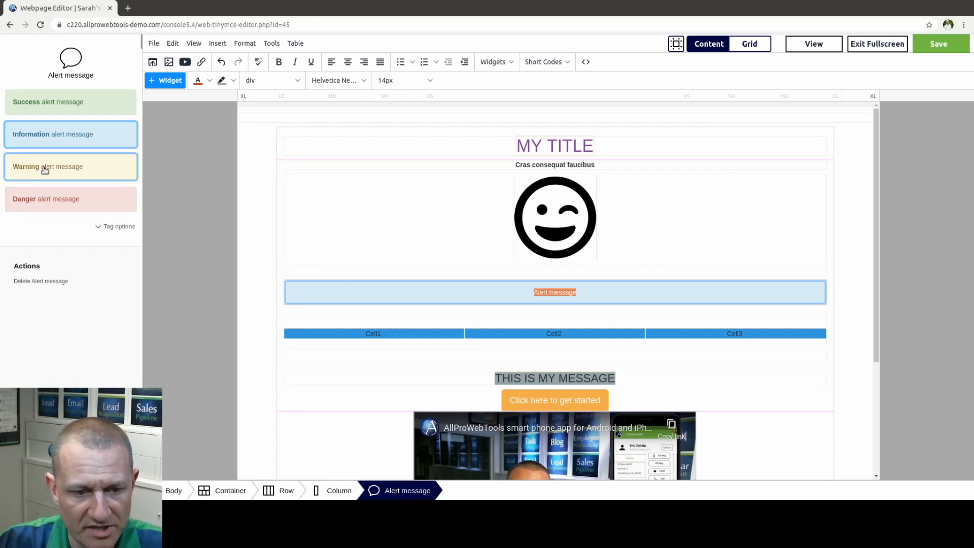
{"action": "left_click", "coordinate": [54, 104]}
{"action": "left_click", "coordinate": [53, 135]}
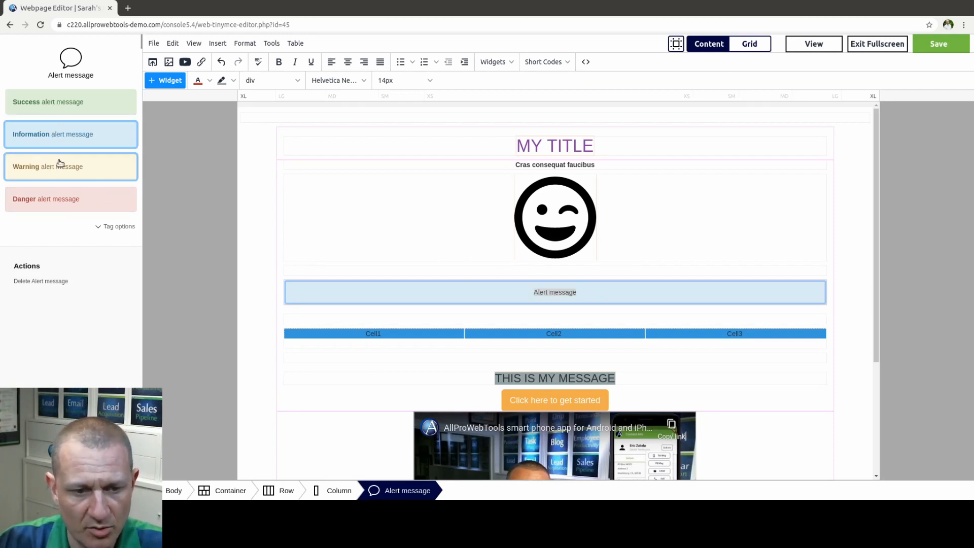
{"action": "left_click", "coordinate": [60, 165]}
{"action": "left_click", "coordinate": [59, 197]}
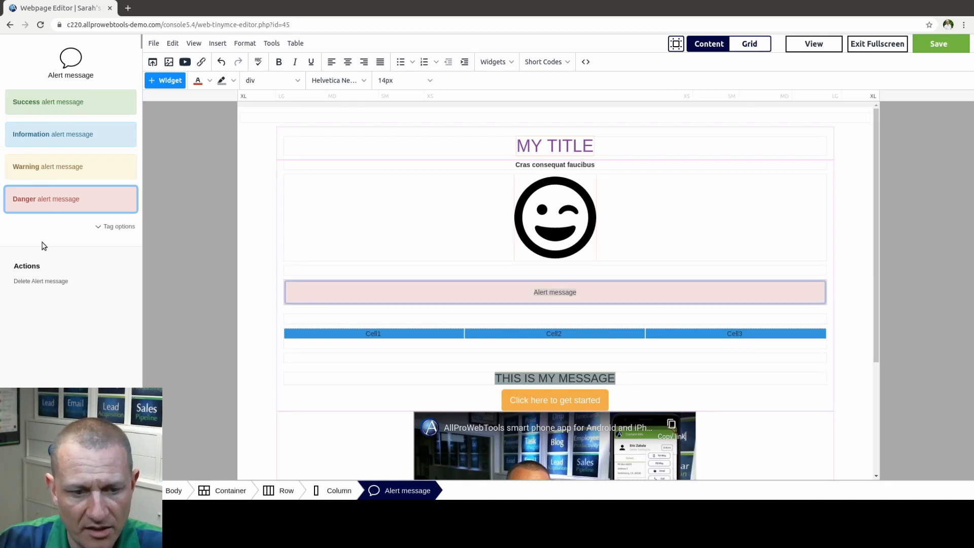
{"action": "left_click", "coordinate": [99, 227]}
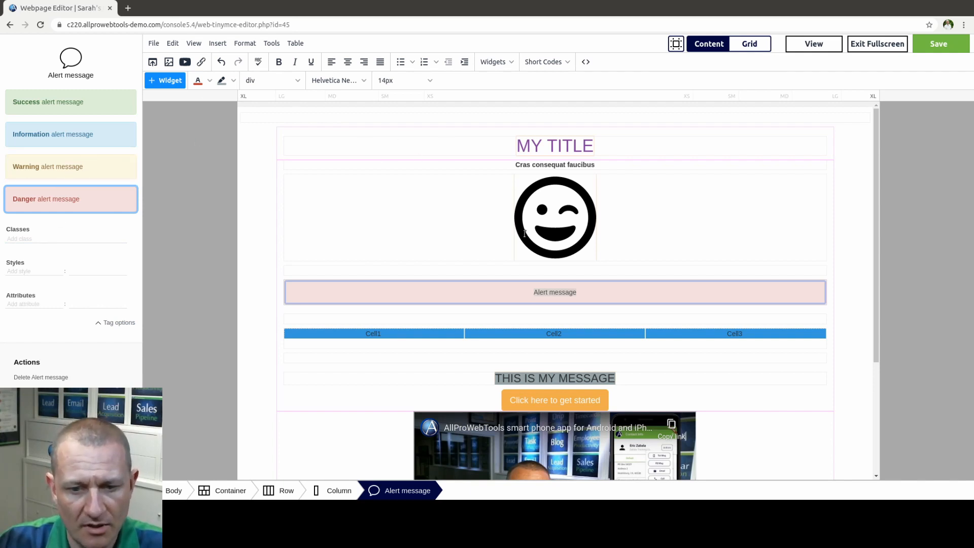
Step: Insert a Badge widget in the blank paragraph below the alert message and set its font size to 60px
{"action": "left_click", "coordinate": [620, 311]}
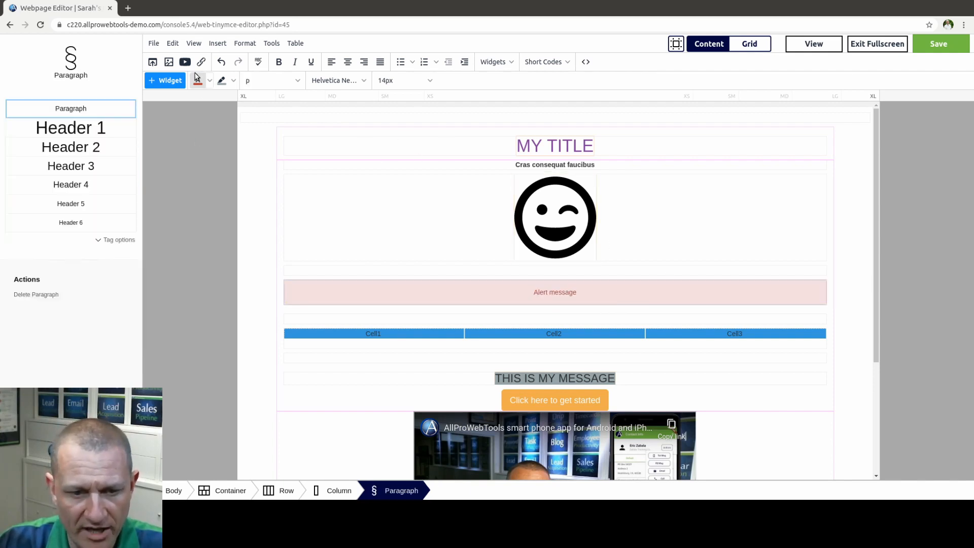
{"action": "left_click", "coordinate": [164, 81]}
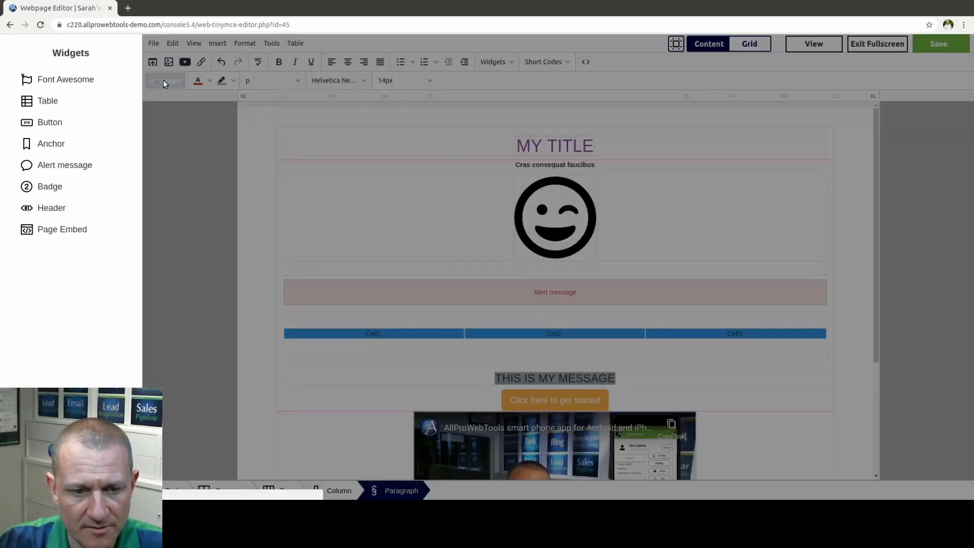
{"action": "left_click", "coordinate": [47, 193]}
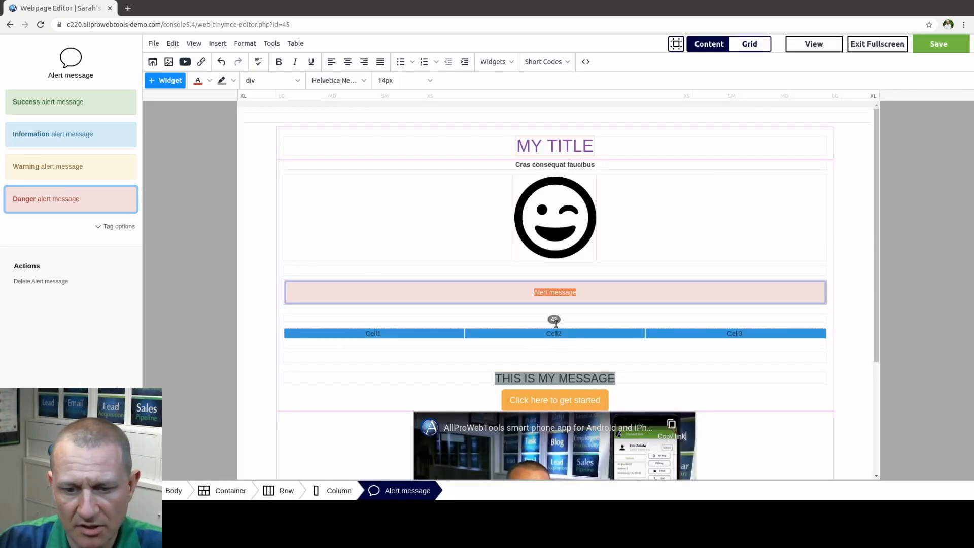
{"action": "left_click", "coordinate": [554, 320]}
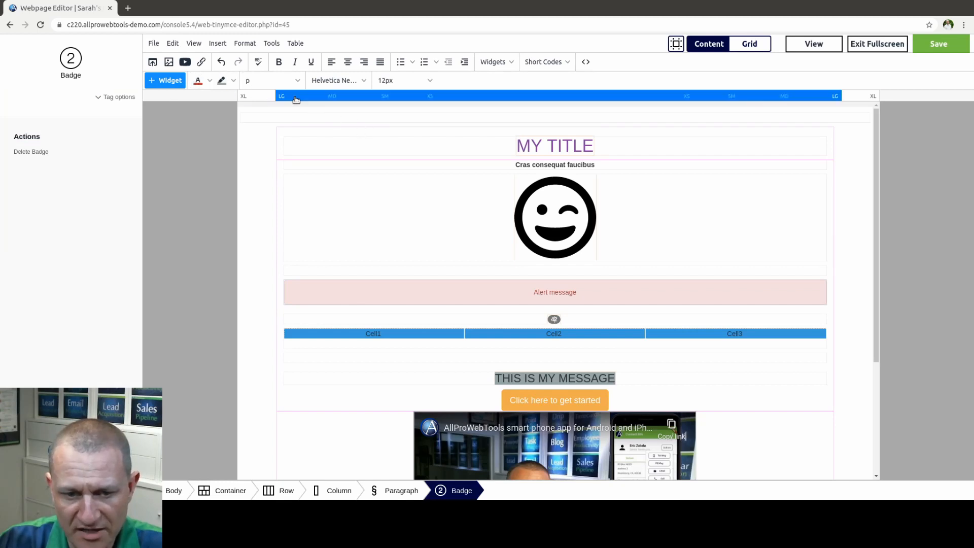
{"action": "left_click", "coordinate": [429, 80]}
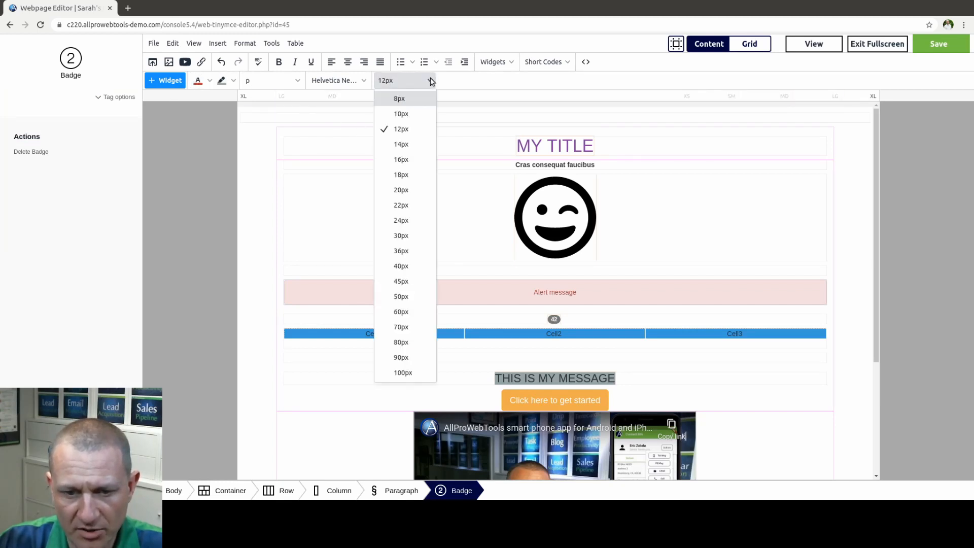
{"action": "left_click", "coordinate": [410, 312]}
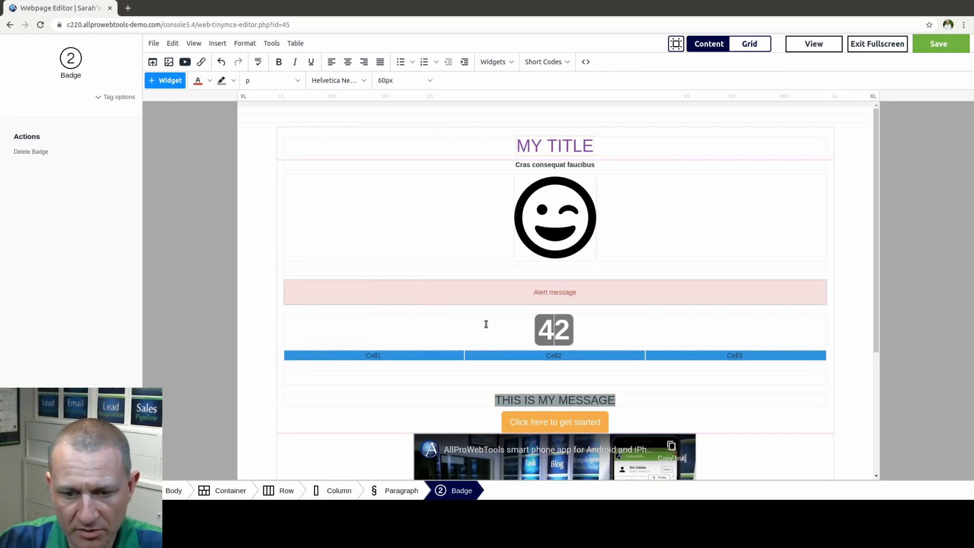
Step: Try editing the badge by entering dddd between its two digits and removing those letters
{"action": "left_click", "coordinate": [579, 329]}
{"action": "left_click", "coordinate": [549, 327]}
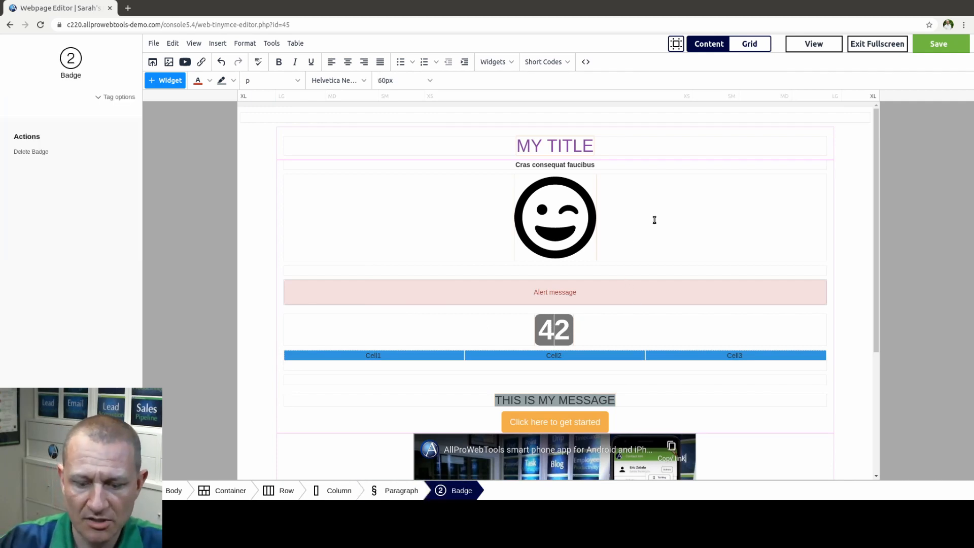
{"action": "type", "text": "dddd"}
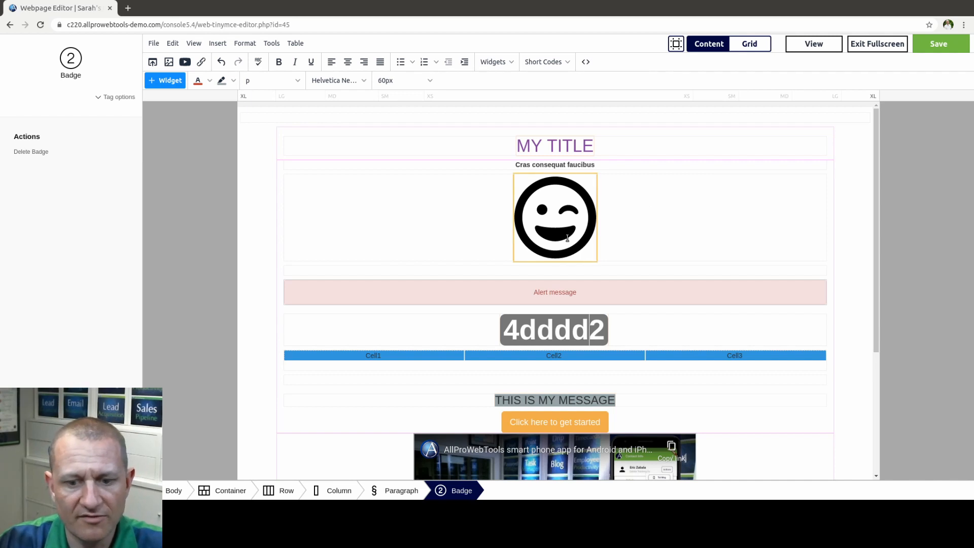
{"action": "key", "text": "BackSpace"}
{"action": "key", "text": "BackSpace"}
{"action": "key", "text": "BackSpace"}
{"action": "key", "text": "BackSpace"}
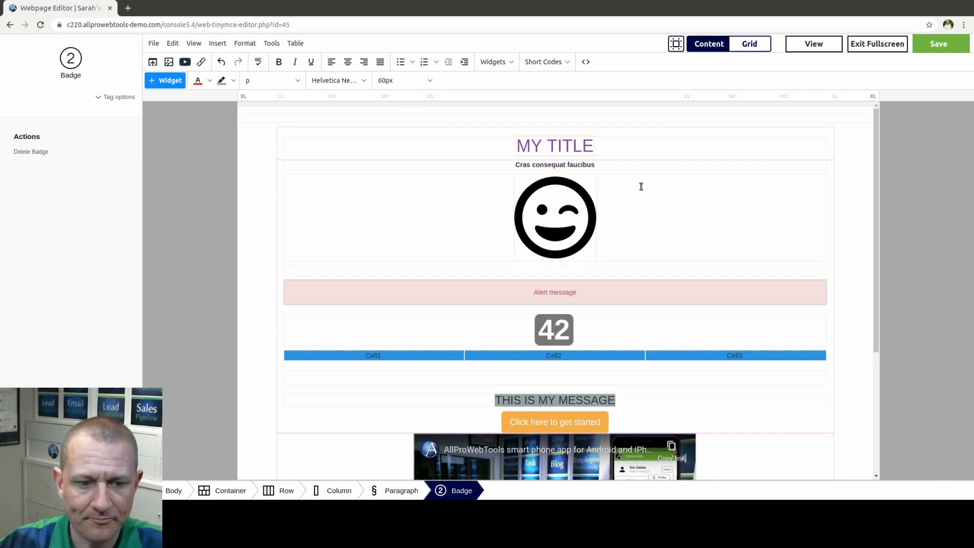
Step: Insert a Page Embed widget on a new line below the badge and bring up its URL setting
{"action": "left_click", "coordinate": [634, 332]}
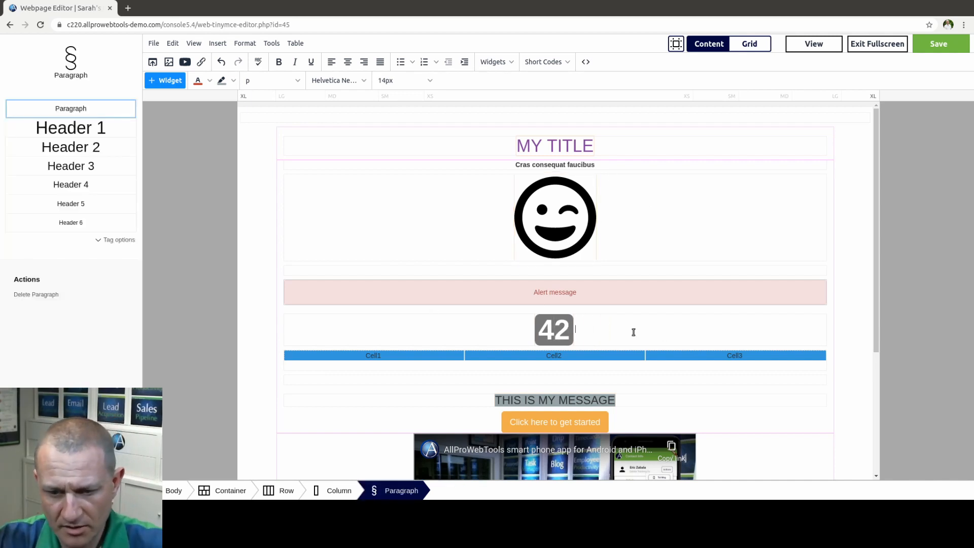
{"action": "key", "text": "Return"}
{"action": "left_click", "coordinate": [169, 81]}
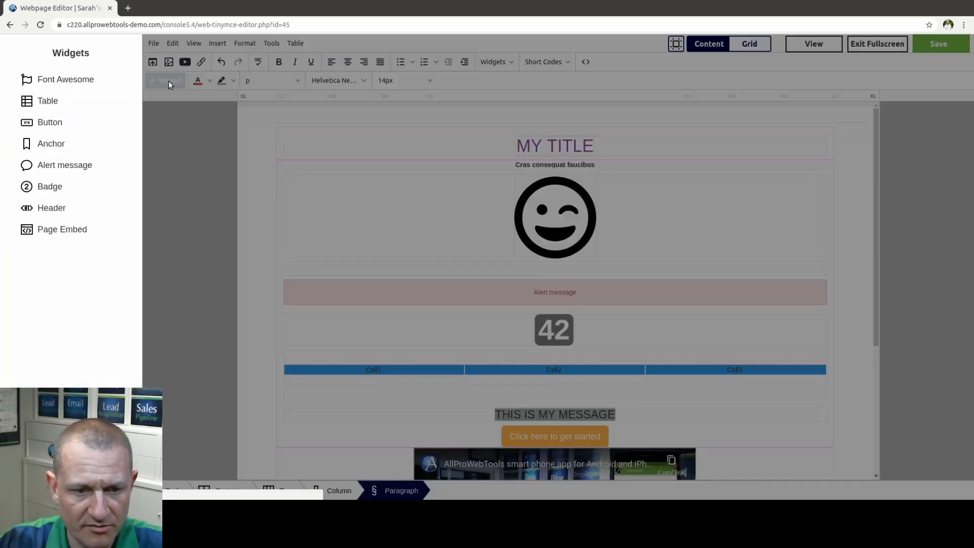
{"action": "left_click", "coordinate": [49, 230]}
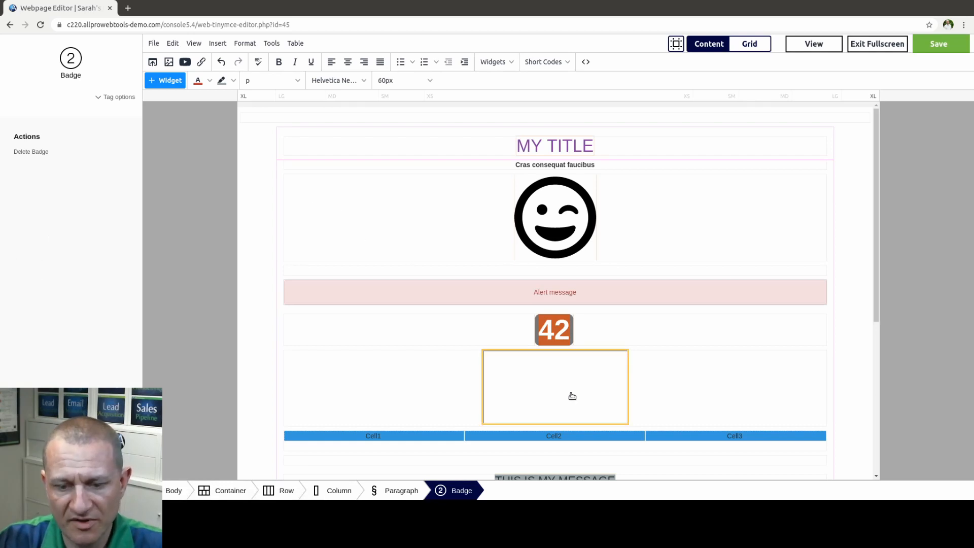
{"action": "left_click", "coordinate": [554, 385]}
{"action": "left_click", "coordinate": [25, 106]}
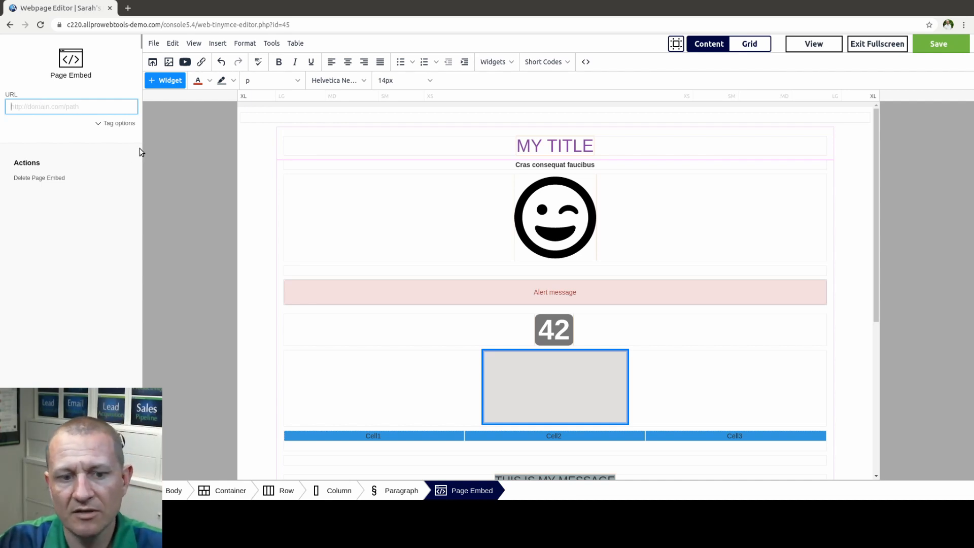
{"action": "left_click", "coordinate": [728, 194]}
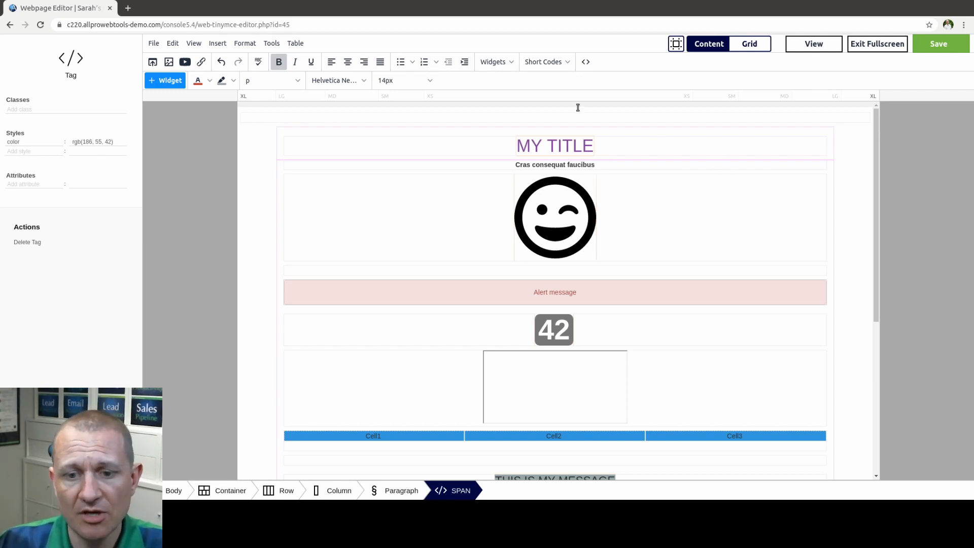
Step: Clear the whole page by deleting all of its source code
{"action": "left_click", "coordinate": [585, 62]}
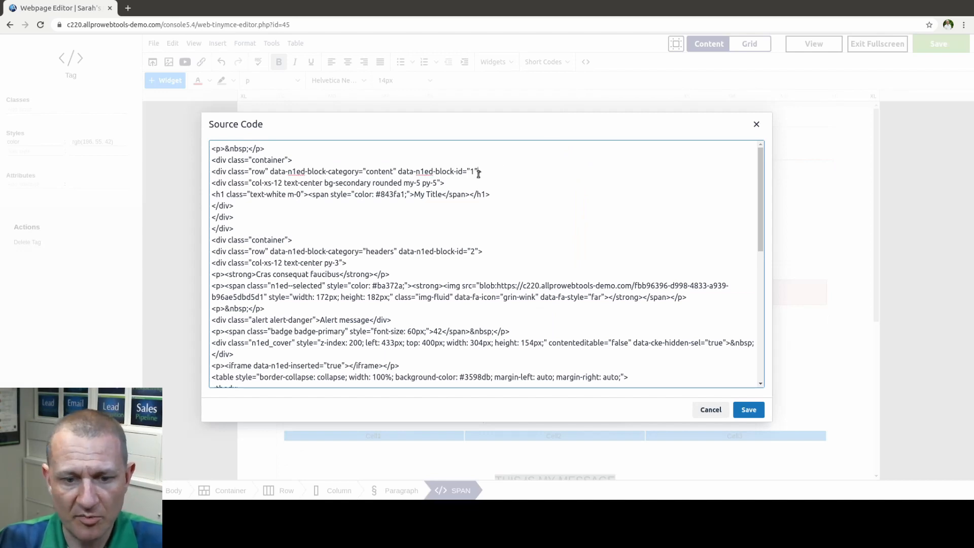
{"action": "key", "text": "ctrl+a"}
{"action": "key", "text": "Delete"}
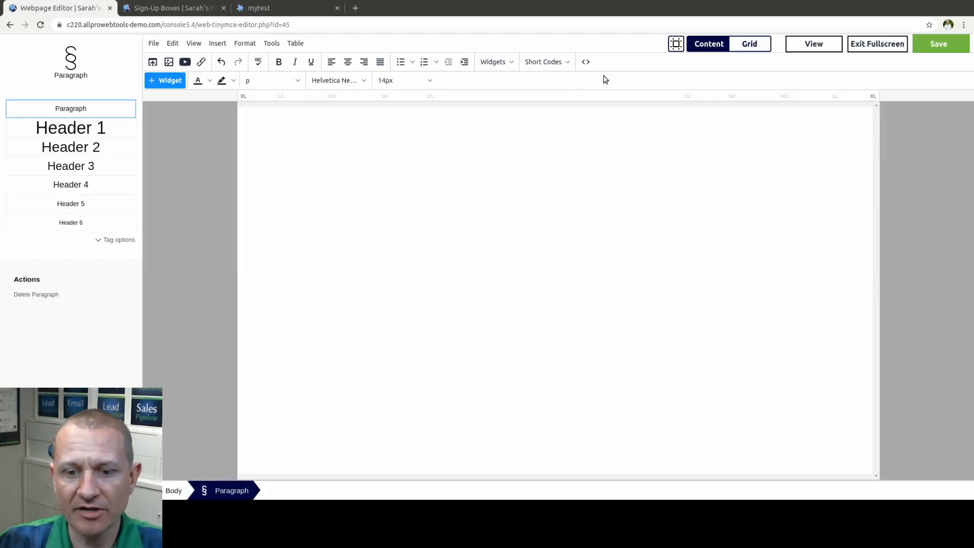
Step: In the grid layout, add a section from the Headers block template titled "Vestibulum at odio quis est blandit faucibus"
{"action": "left_click", "coordinate": [744, 42]}
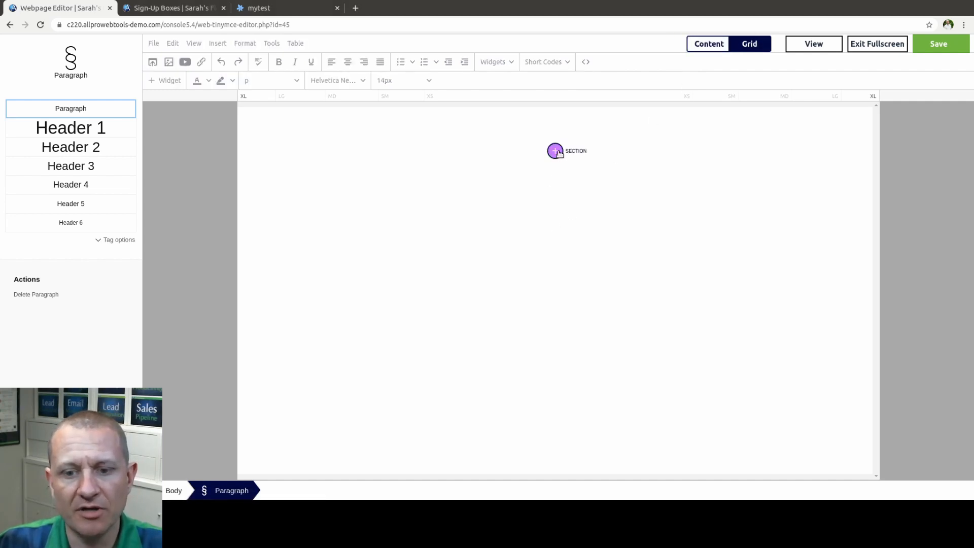
{"action": "left_click", "coordinate": [556, 151]}
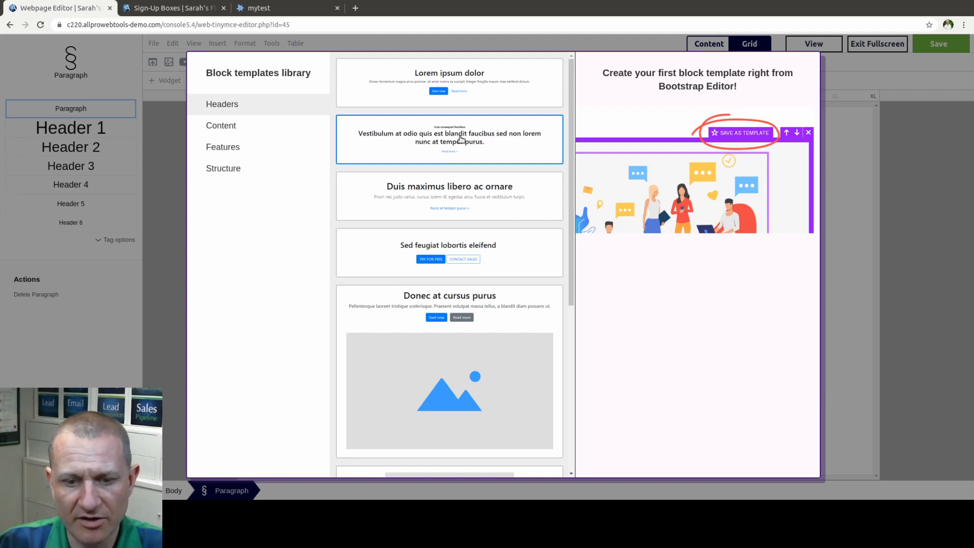
{"action": "left_click", "coordinate": [459, 141]}
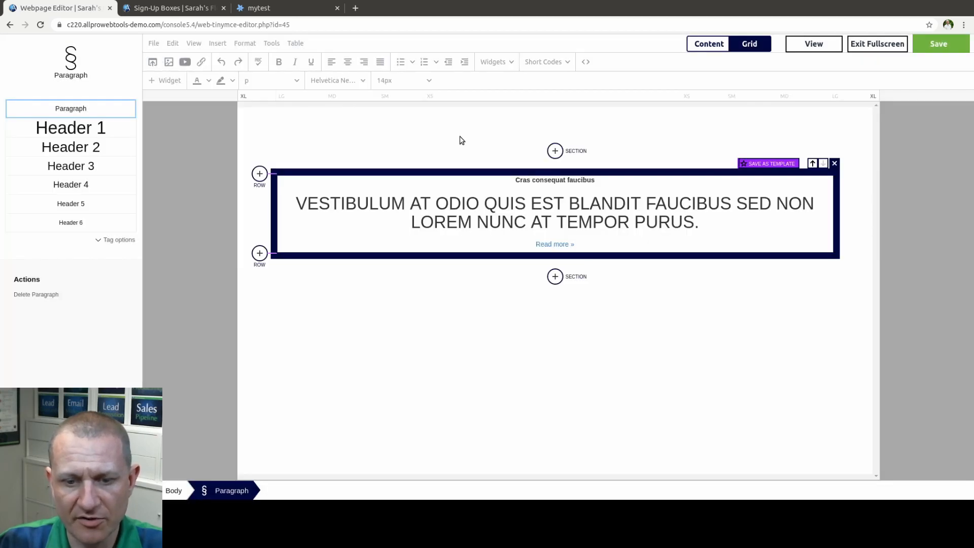
Step: Add a full-width 12/12 Structure section below the header block and open its column for editing
{"action": "left_click", "coordinate": [555, 277]}
{"action": "left_click", "coordinate": [229, 169]}
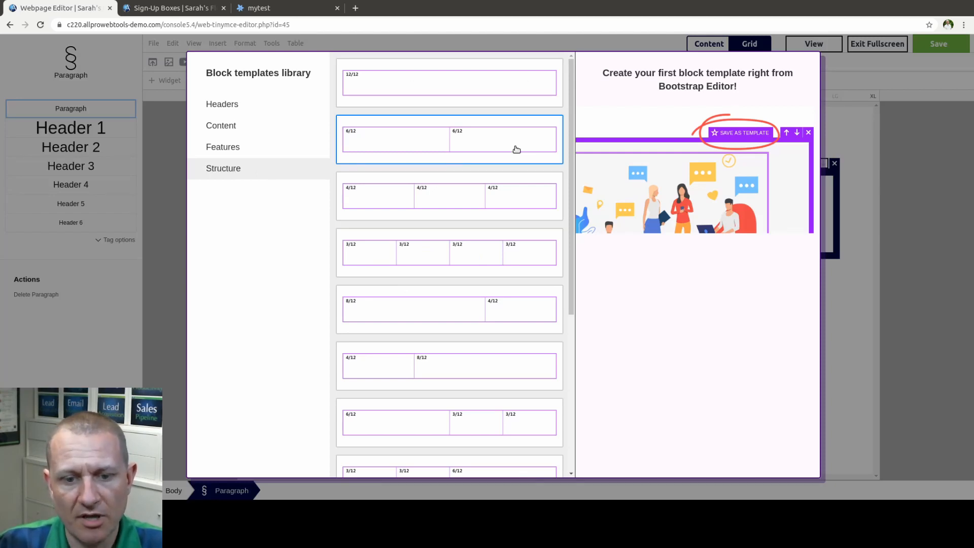
{"action": "left_click", "coordinate": [446, 83]}
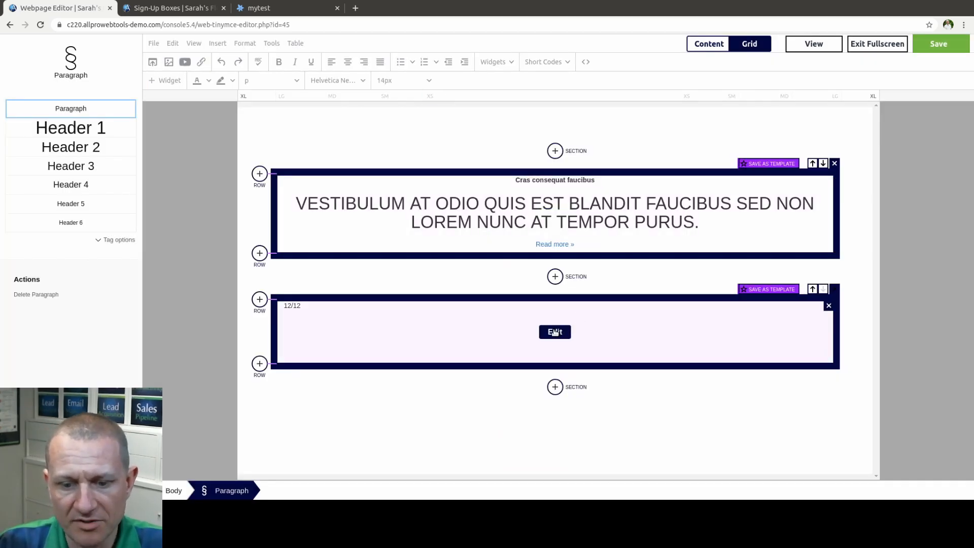
{"action": "left_click", "coordinate": [555, 332]}
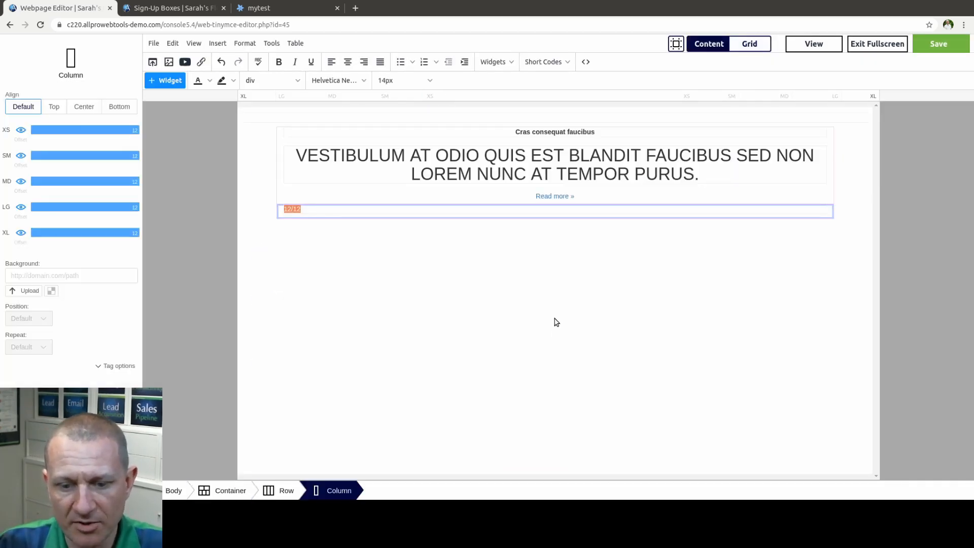
Step: Insert the SignUpBox widget right after the 12/12 text in the new column
{"action": "left_click", "coordinate": [460, 208]}
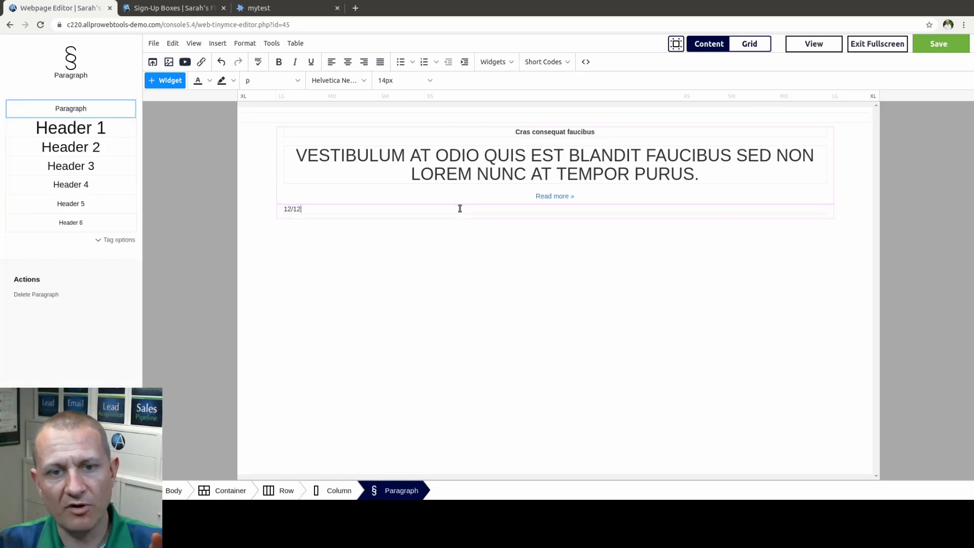
{"action": "left_click", "coordinate": [505, 62]}
{"action": "scroll", "coordinate": [502, 320], "scroll_direction": "down", "scroll_amount": 3}
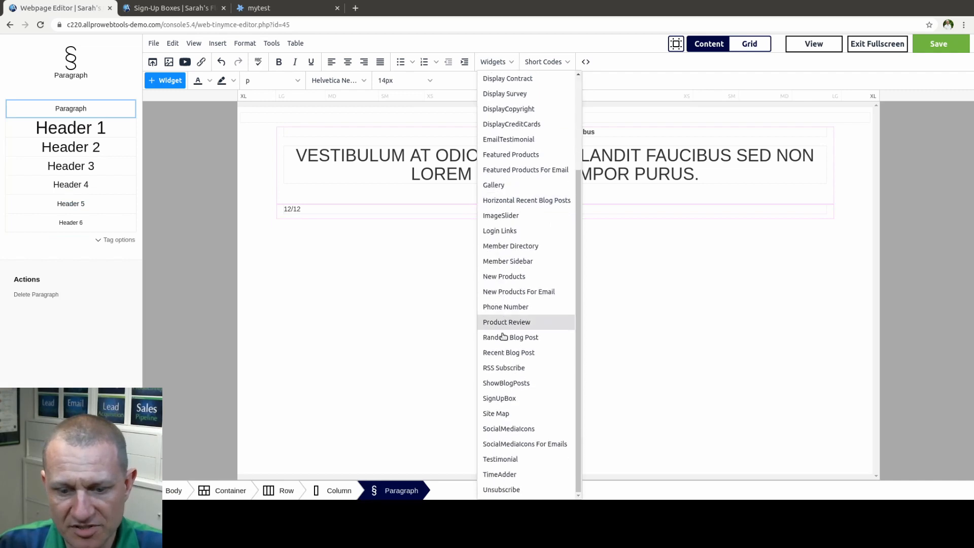
{"action": "left_click", "coordinate": [499, 399]}
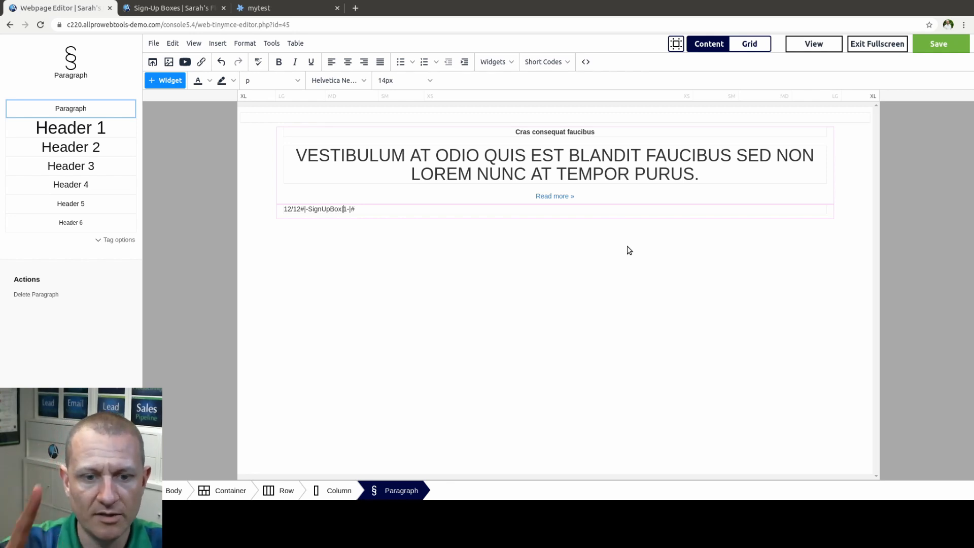
Step: Look up the Favorite Flower sign-up box, set the SignUpBox token's ID to 6, and delete the preceding 12/12 text
{"action": "left_click", "coordinate": [185, 8]}
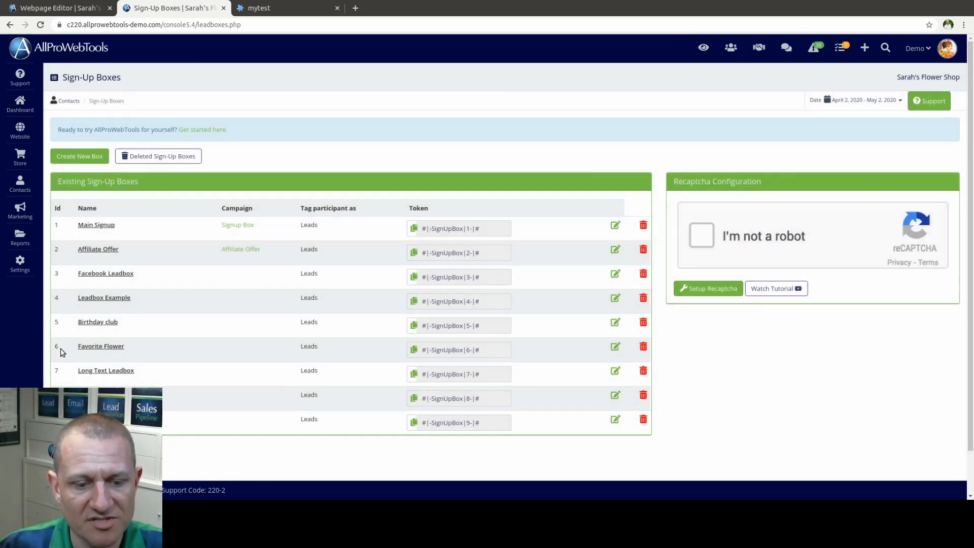
{"action": "left_click", "coordinate": [70, 9]}
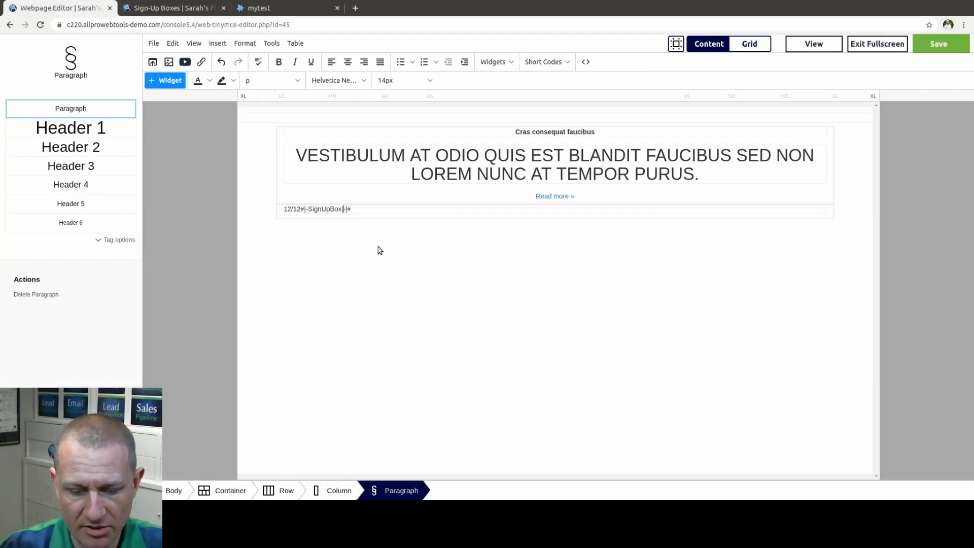
{"action": "type", "text": "6-"}
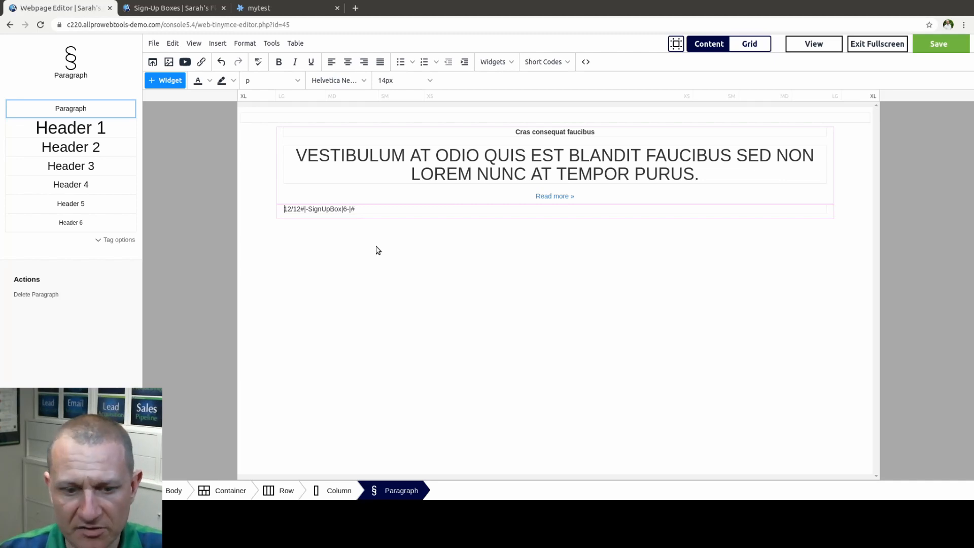
{"action": "key", "text": "Delete"}
{"action": "key", "text": "Delete"}
{"action": "key", "text": "Delete"}
{"action": "key", "text": "Delete"}
{"action": "key", "text": "Delete"}
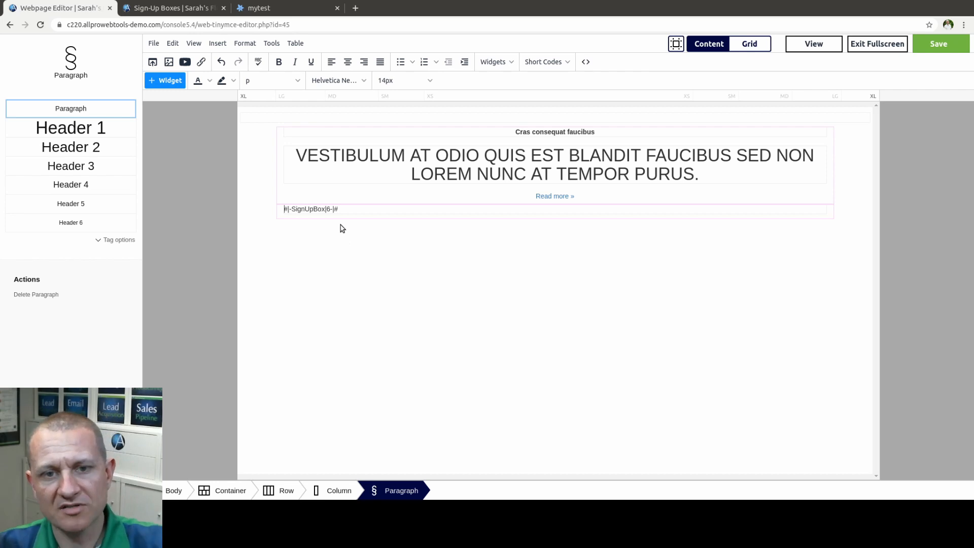
Step: Center the SignUpBox token, change the large heading above it to "Please signup below", and save the page
{"action": "left_click", "coordinate": [350, 62]}
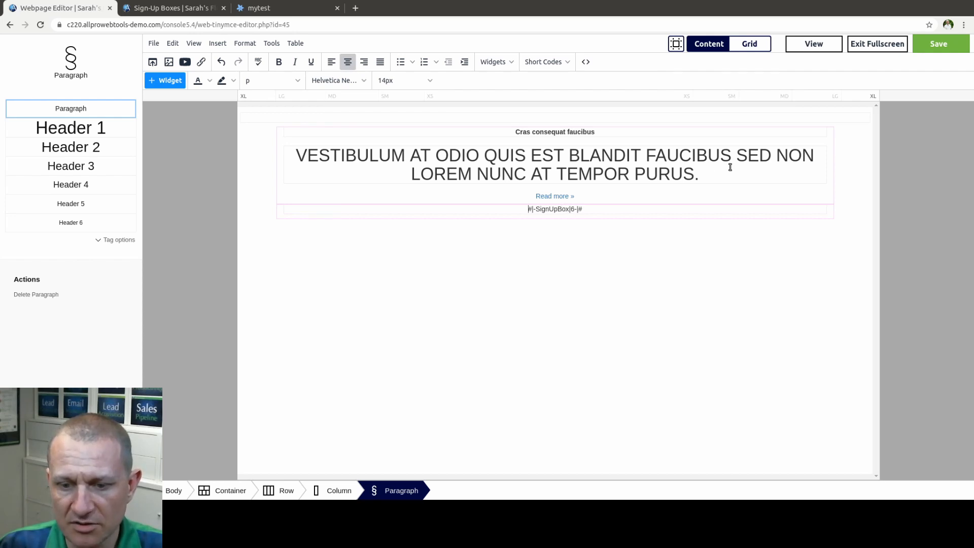
{"action": "left_click_drag", "start_coordinate": [720, 176], "coordinate": [300, 158]}
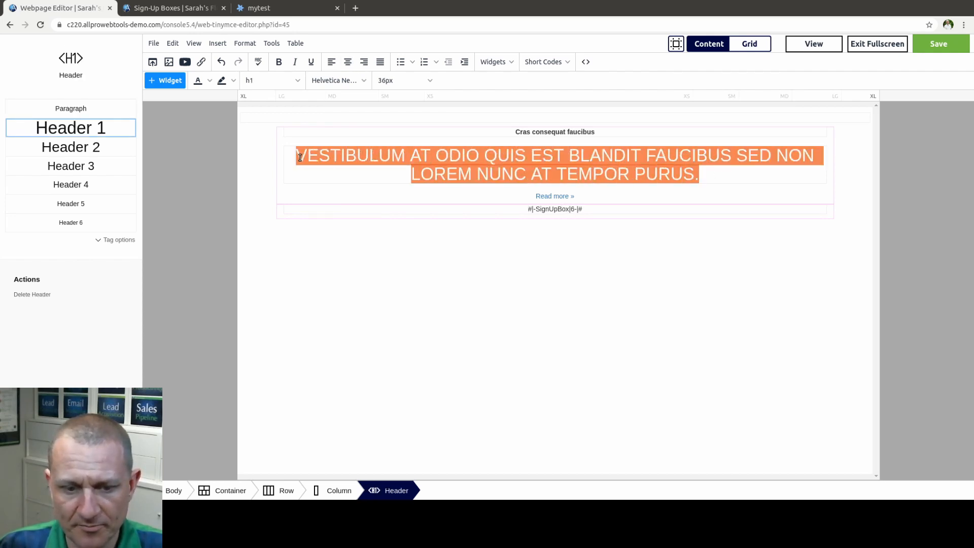
{"action": "type", "text": "PLEASE SIOG"}
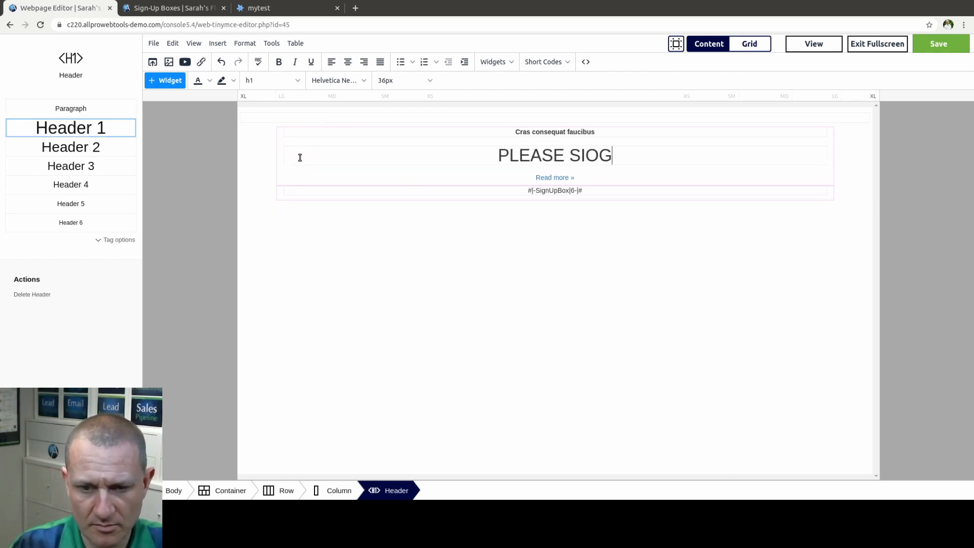
{"action": "key", "text": "BackSpace"}
{"action": "key", "text": "BackSpace"}
{"action": "type", "text": "GNUP"}
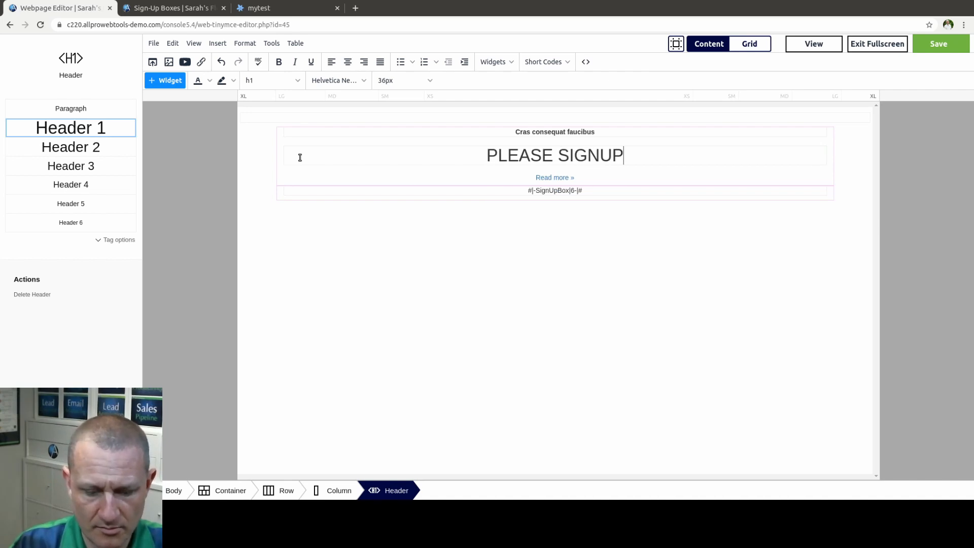
{"action": "type", "text": " BELOW"}
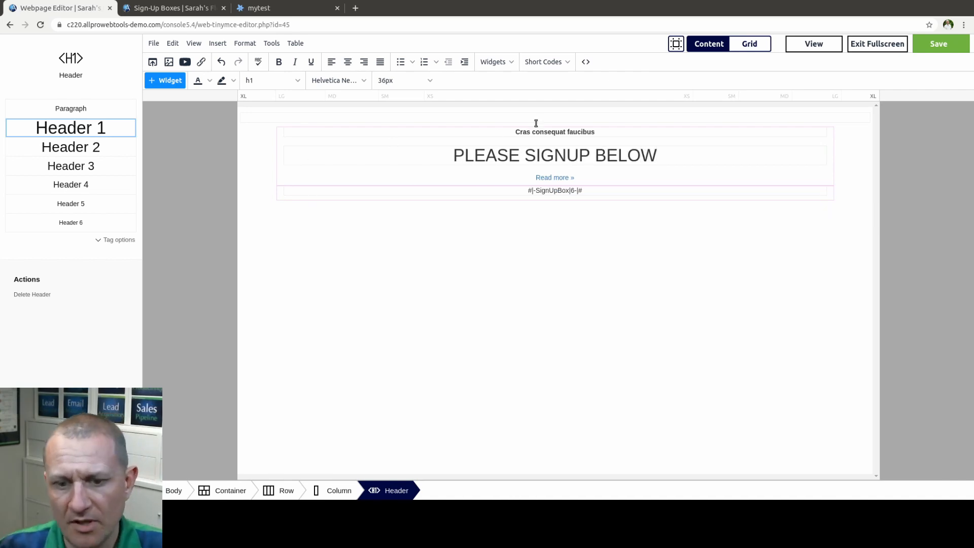
{"action": "left_click", "coordinate": [940, 46]}
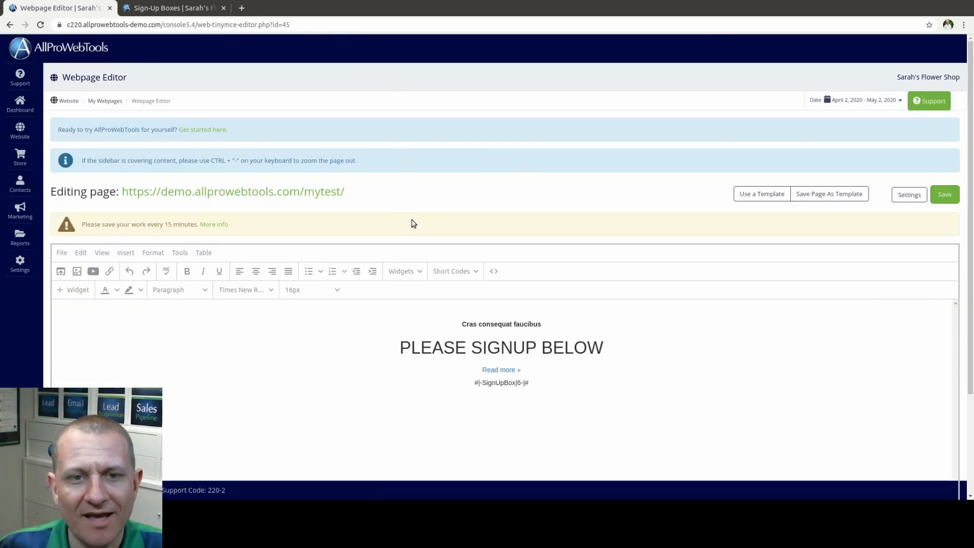
Step: Open the live mytest page and fill in the sign-up form's name and email fields with saved suggestions
{"action": "left_click", "coordinate": [215, 192]}
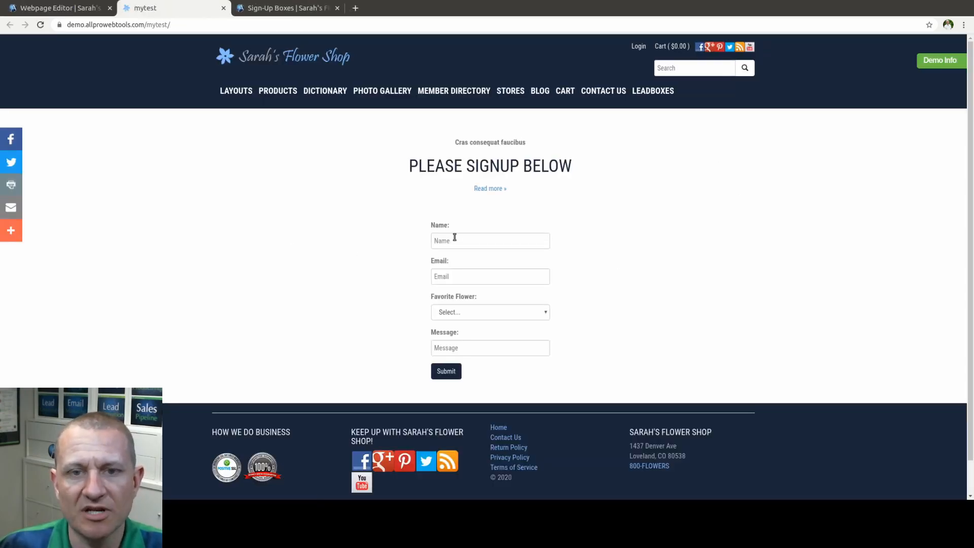
{"action": "left_click", "coordinate": [484, 242]}
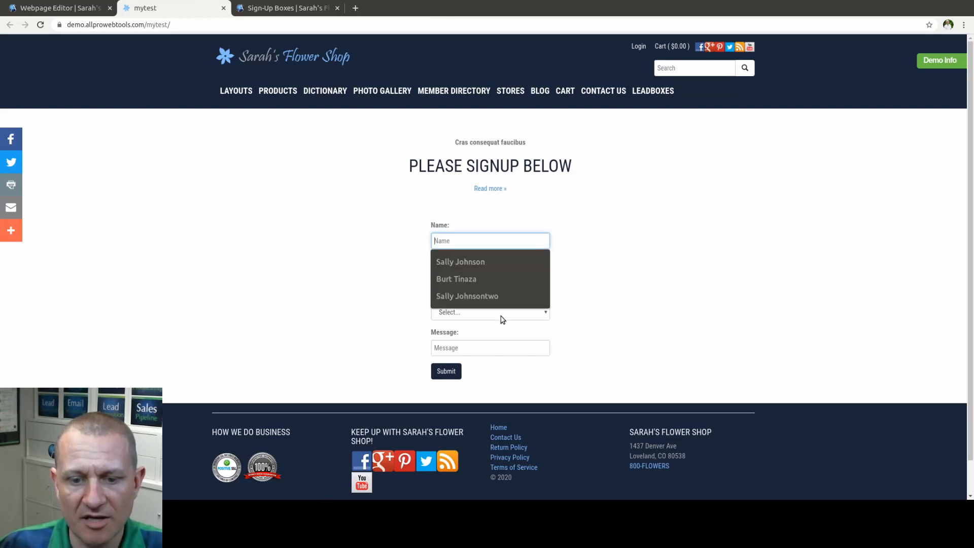
{"action": "left_click", "coordinate": [492, 281]}
{"action": "left_click", "coordinate": [507, 277]}
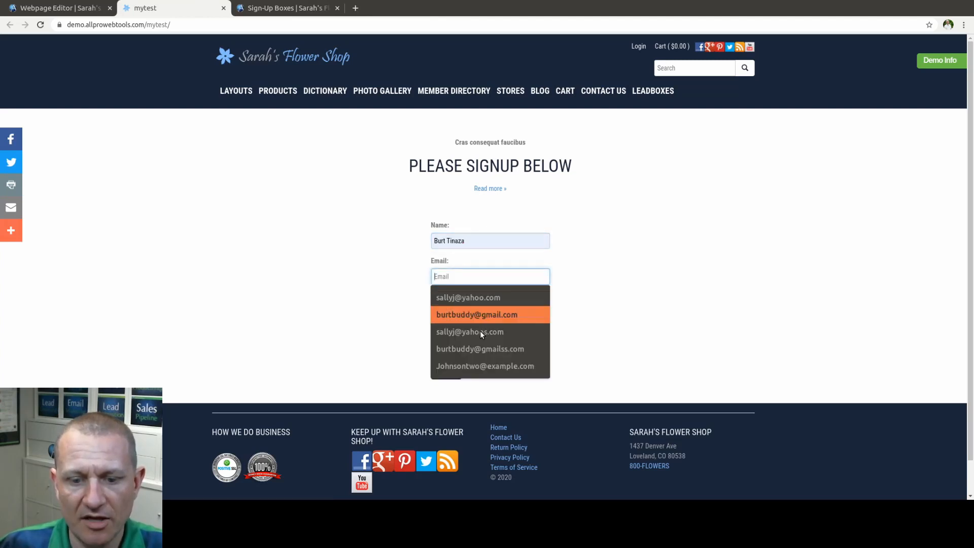
{"action": "left_click", "coordinate": [481, 333]}
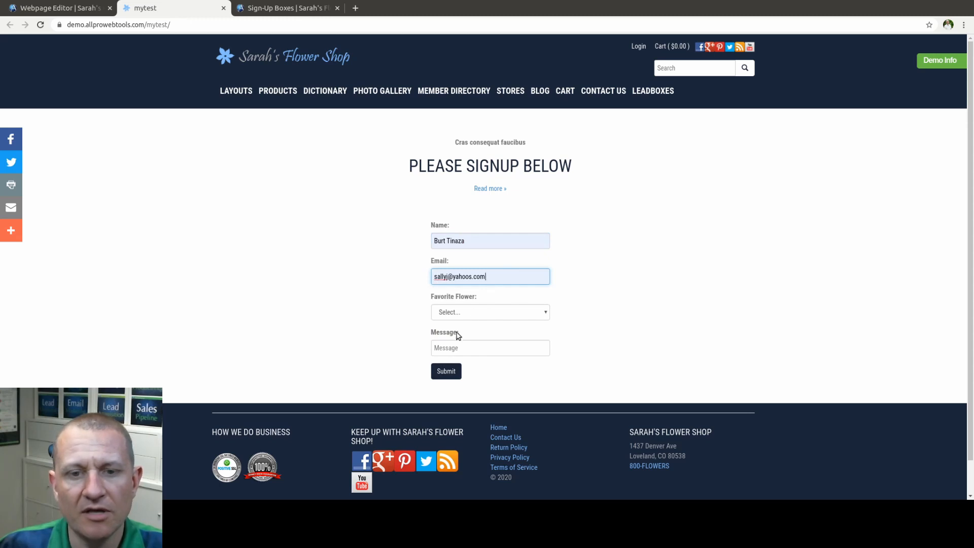
{"action": "left_click", "coordinate": [71, 7]}
{"action": "left_click", "coordinate": [288, 9]}
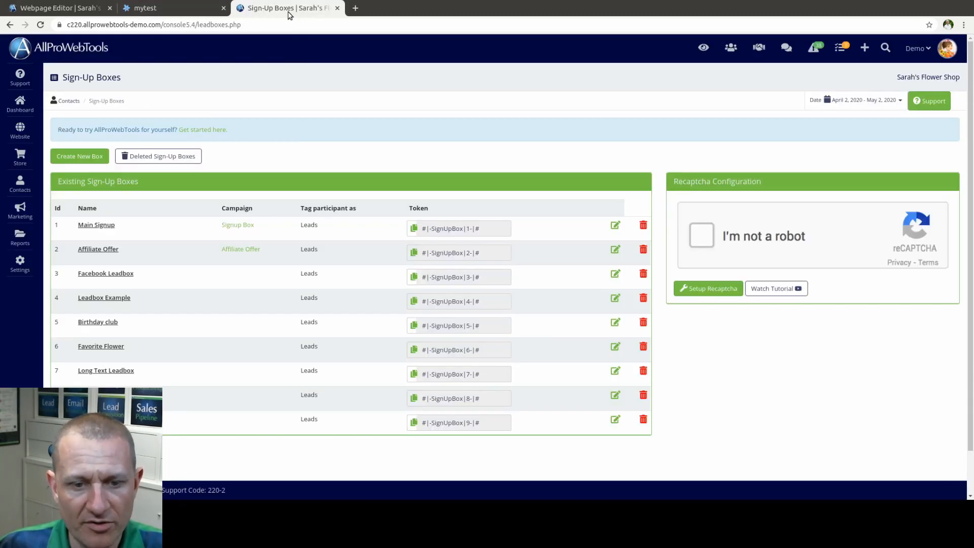
{"action": "left_click", "coordinate": [173, 11]}
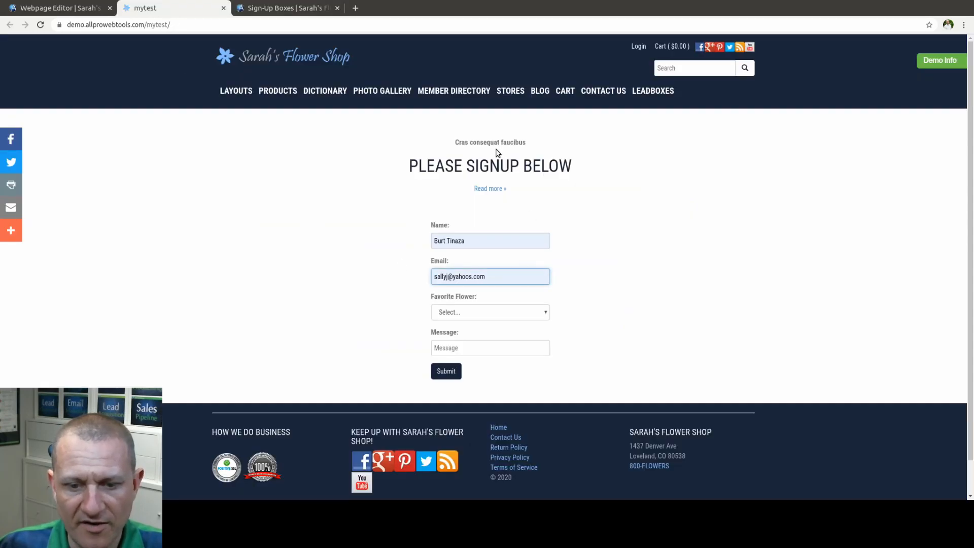
{"action": "left_click_drag", "start_coordinate": [457, 142], "coordinate": [522, 183]}
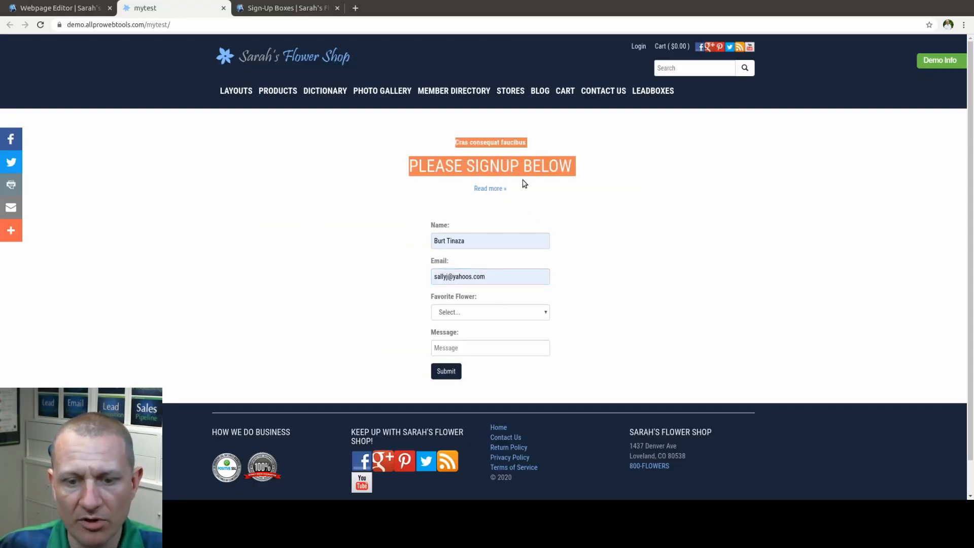
Step: In the webpage editor's grid layout, move the "Please signup below" header section beneath the SignUpBox section and save the page
{"action": "left_click", "coordinate": [48, 10]}
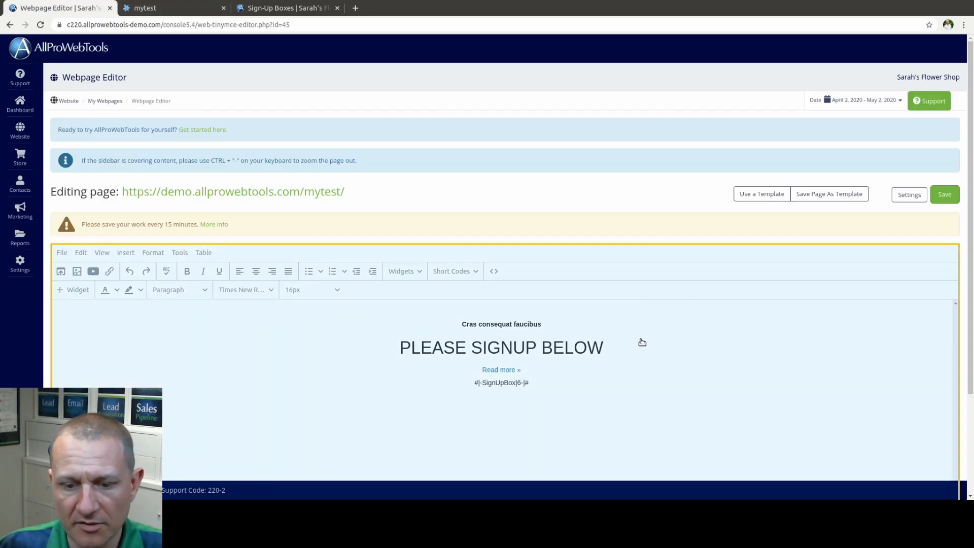
{"action": "left_click", "coordinate": [641, 338]}
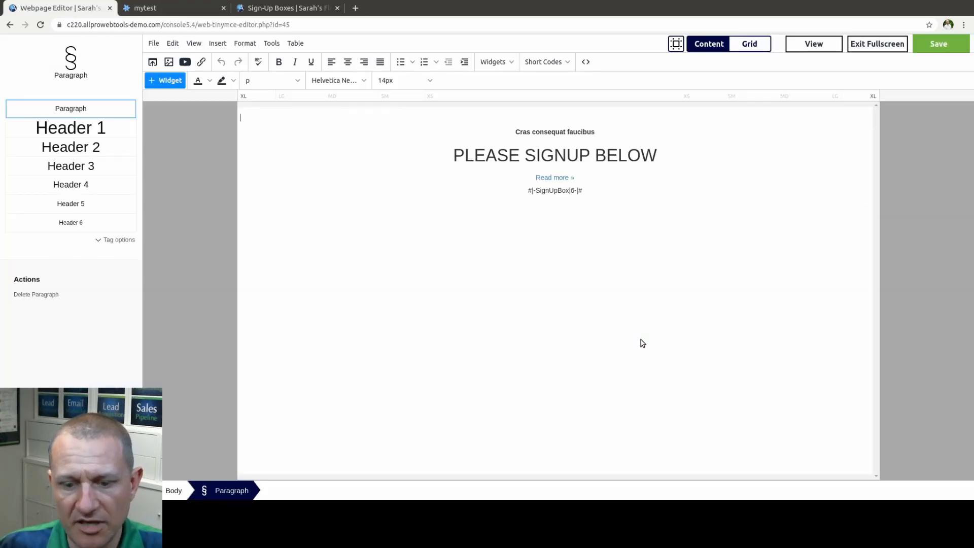
{"action": "left_click", "coordinate": [754, 44]}
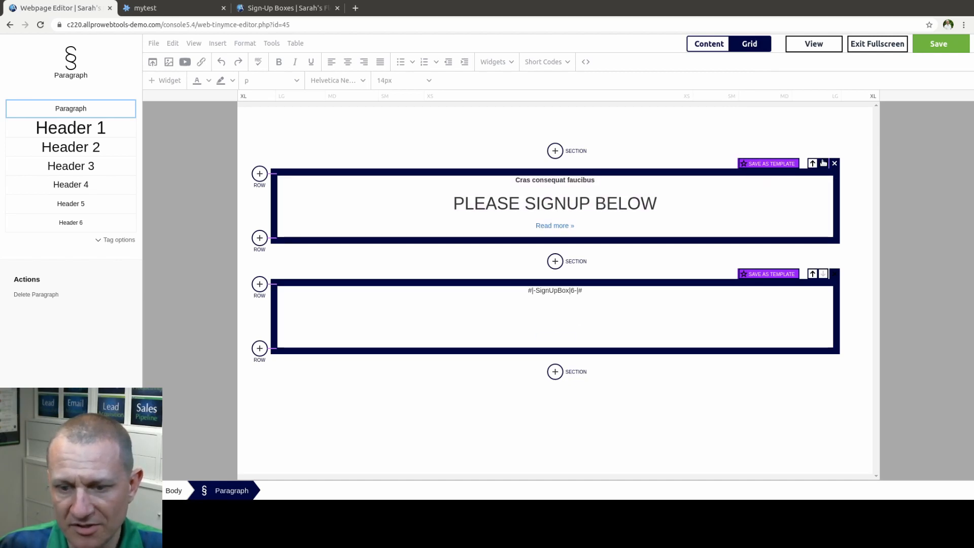
{"action": "left_click", "coordinate": [823, 163]}
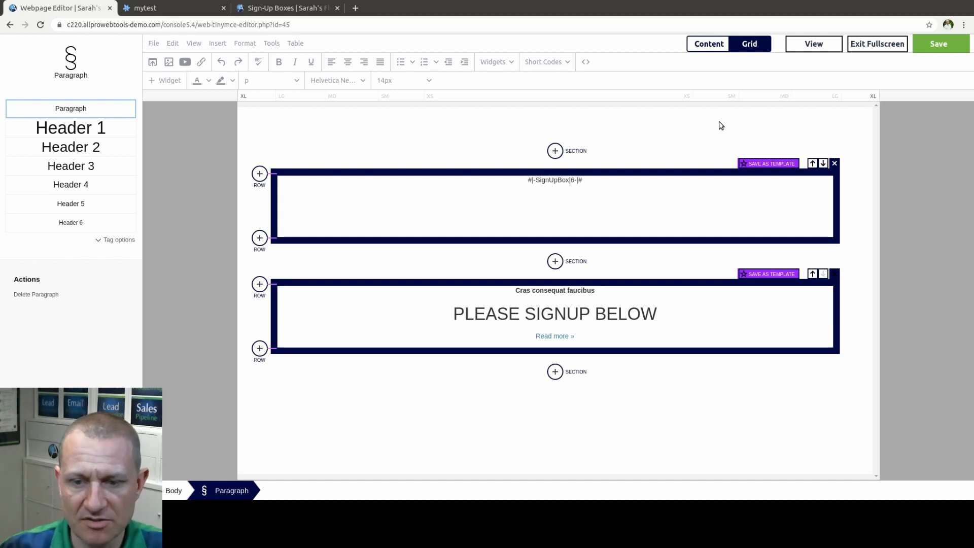
{"action": "left_click", "coordinate": [936, 45]}
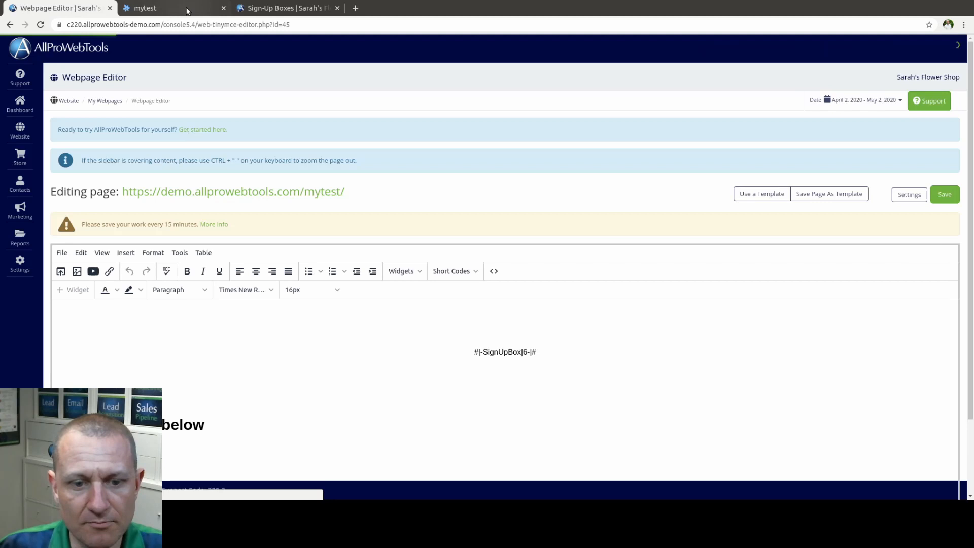
Step: Reload the live mytest page to check the order of its sections, and return to the webpage editor
{"action": "left_click", "coordinate": [187, 10]}
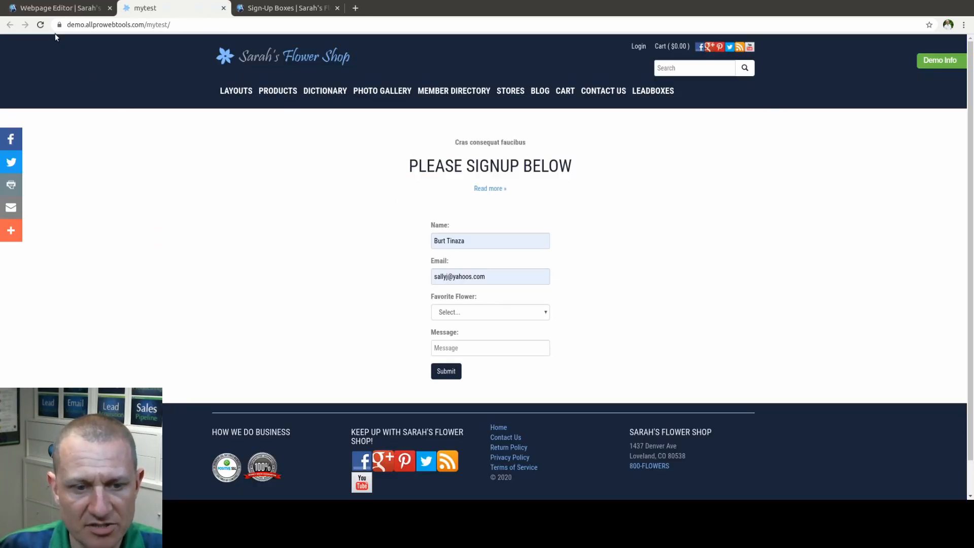
{"action": "left_click", "coordinate": [40, 24]}
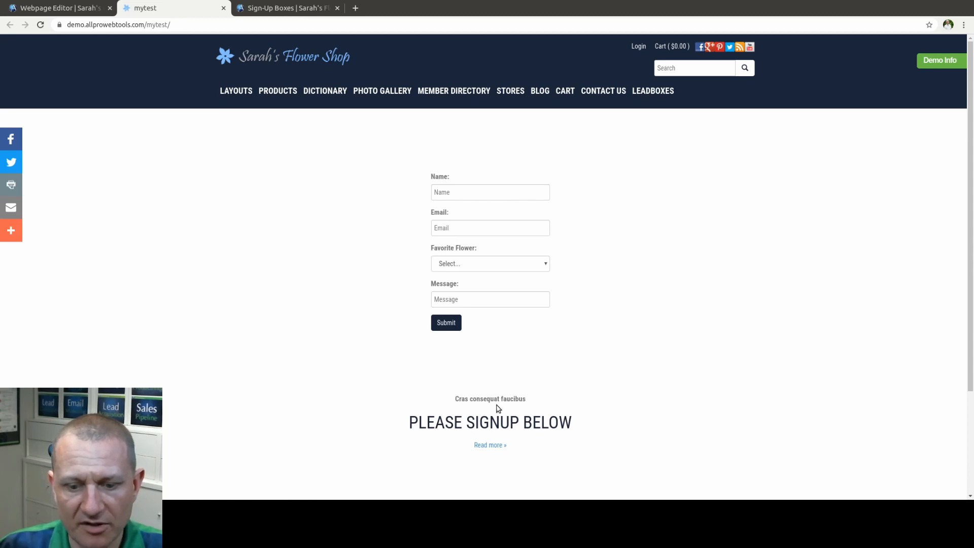
{"action": "left_click", "coordinate": [72, 13]}
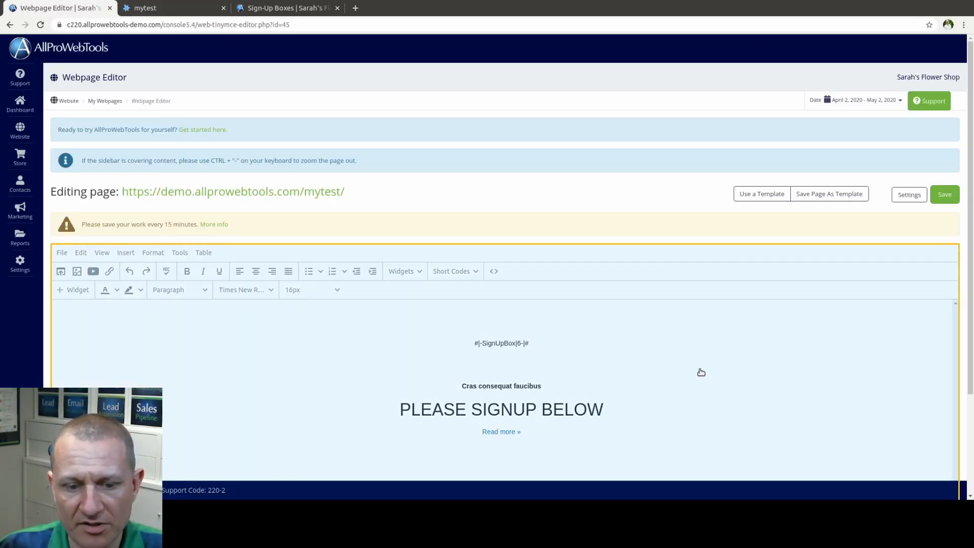
Step: Reopen the page content in the fullscreen editor and examine its HTML source code from beginning to end
{"action": "left_click", "coordinate": [701, 372]}
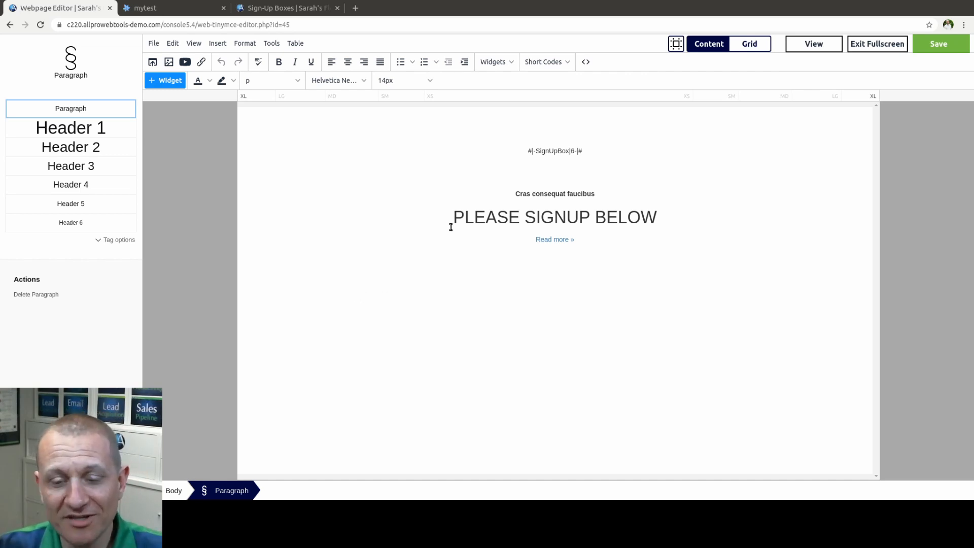
{"action": "left_click", "coordinate": [587, 65]}
{"action": "scroll", "coordinate": [387, 218], "scroll_direction": "down", "scroll_amount": 10}
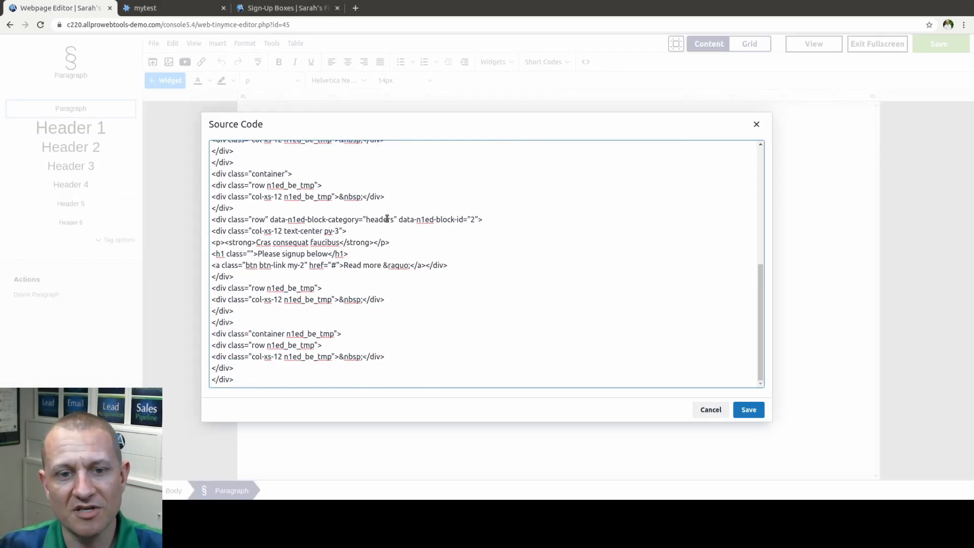
{"action": "scroll", "coordinate": [387, 218], "scroll_direction": "up", "scroll_amount": 10}
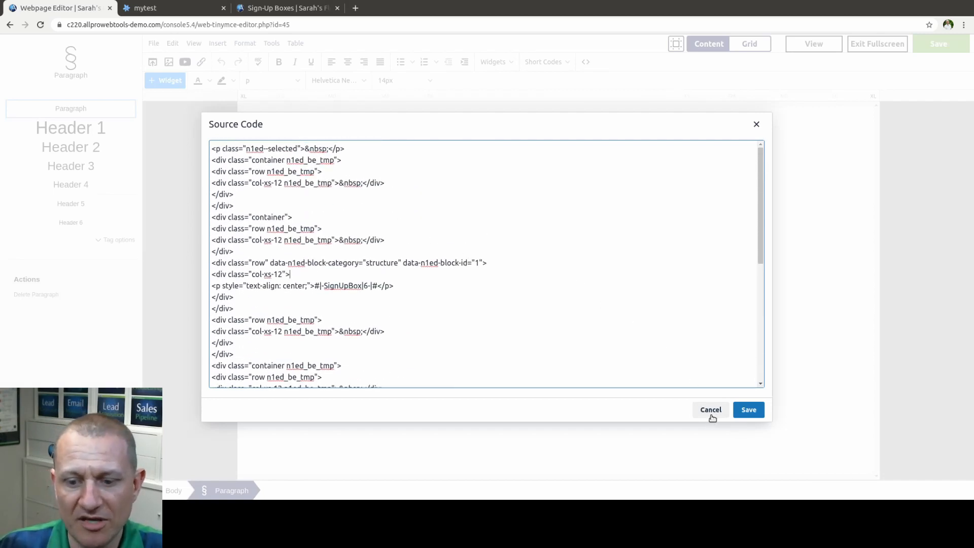
{"action": "left_click", "coordinate": [325, 251]}
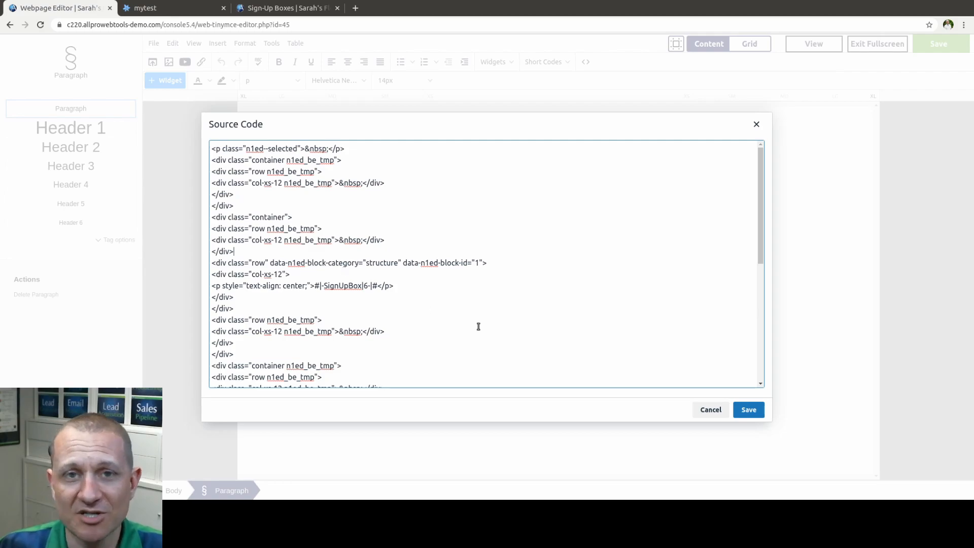